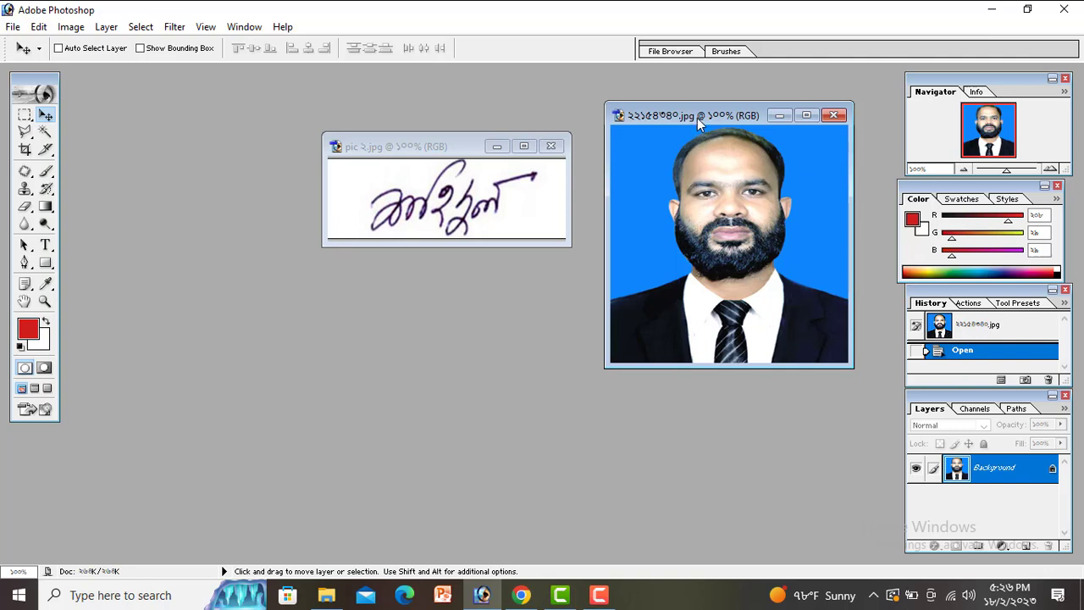
- Arrange the signature image and the portrait photo windows side by side in the workspace
drag(697, 117, 674, 111)
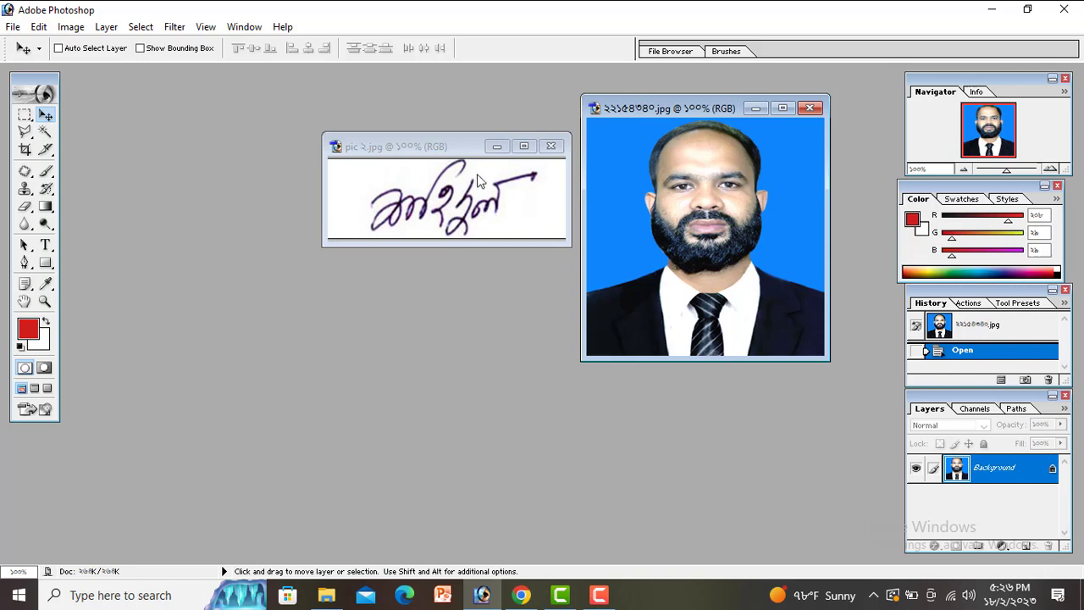
click(449, 150)
drag(440, 145, 420, 140)
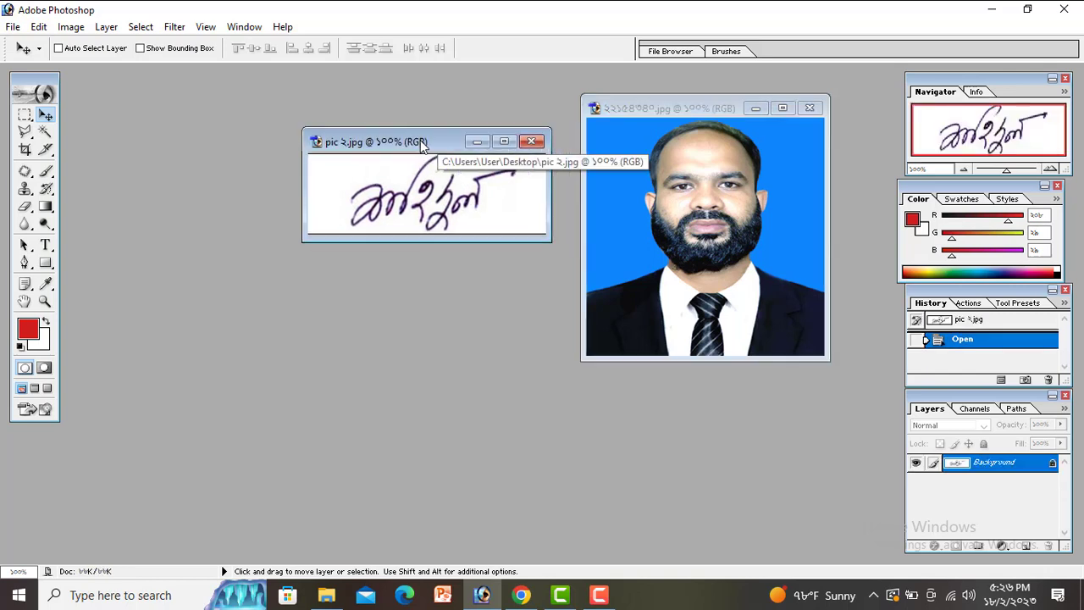
click(649, 113)
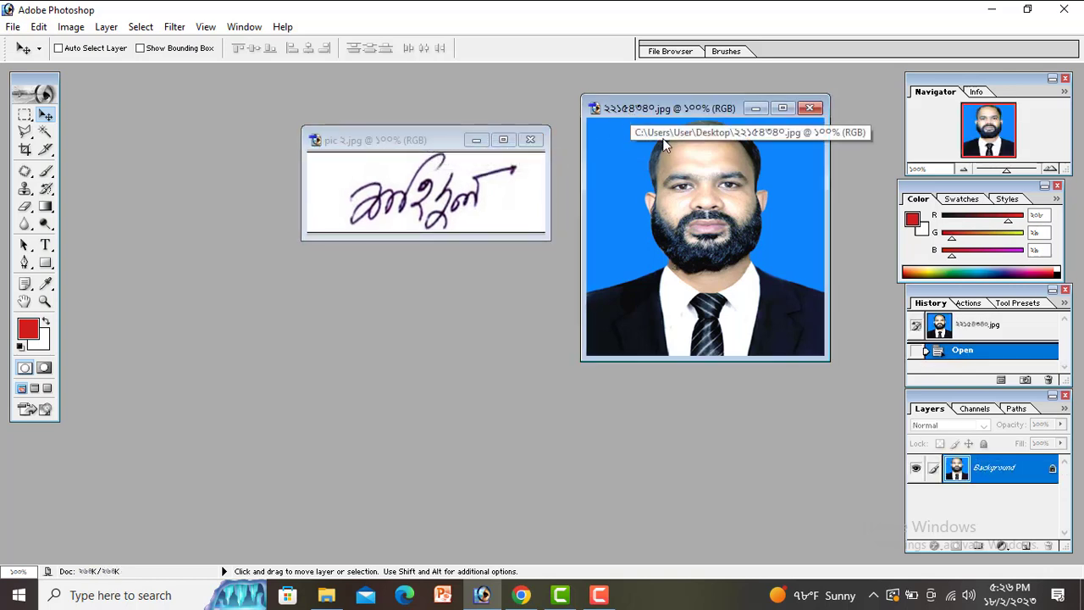
click(401, 144)
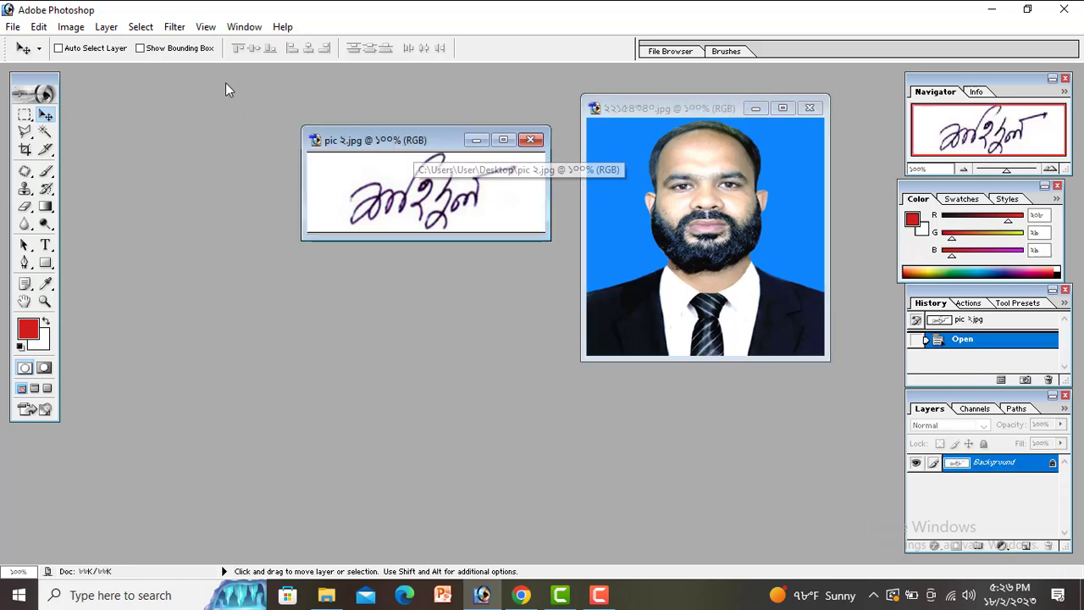
click(645, 109)
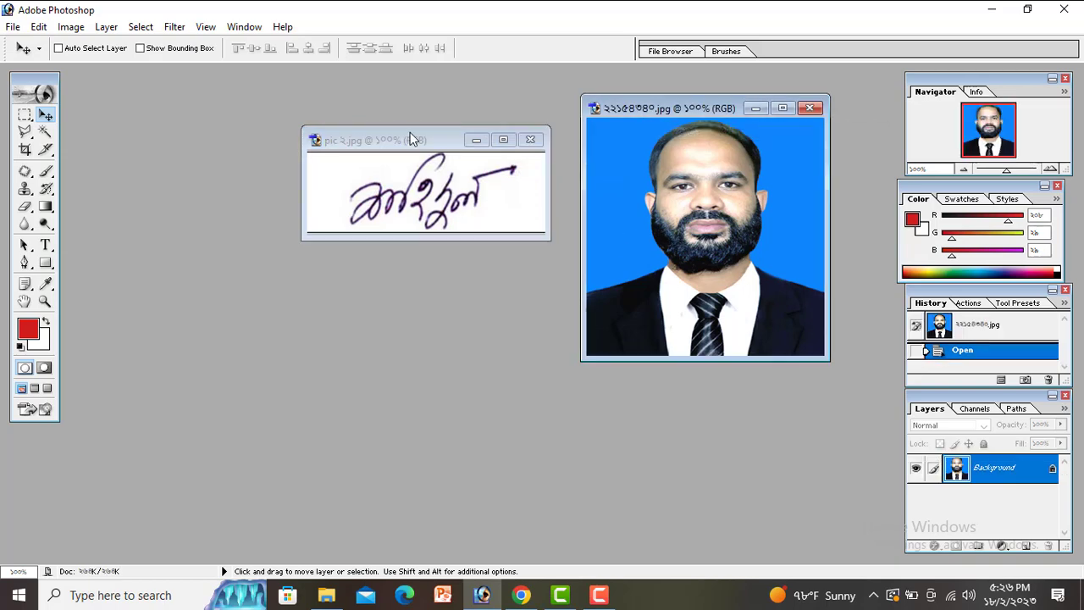
click(14, 27)
mouse_move(106, 26)
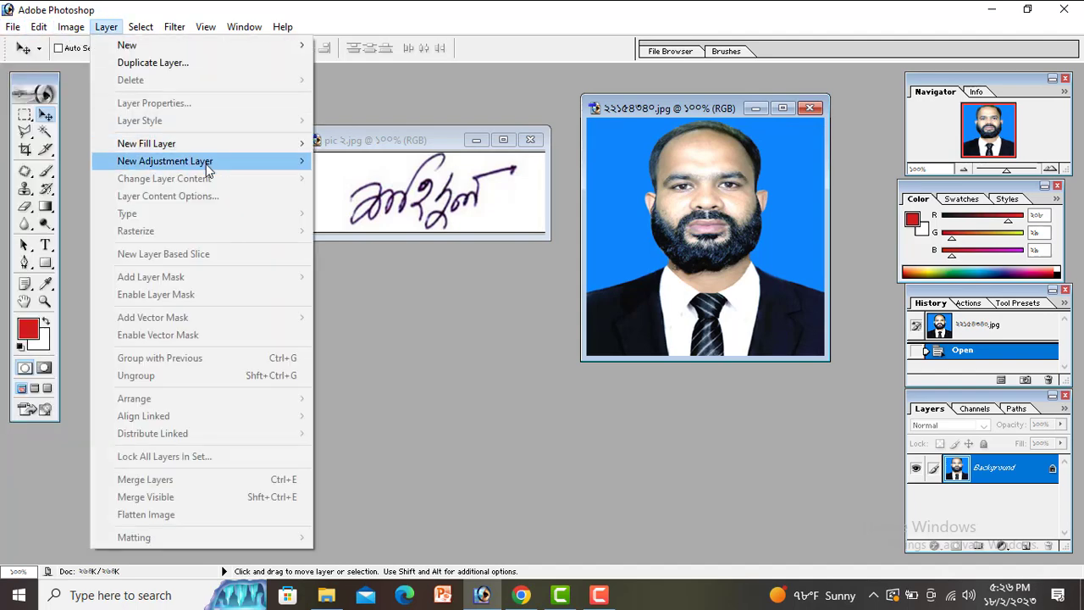
click(476, 320)
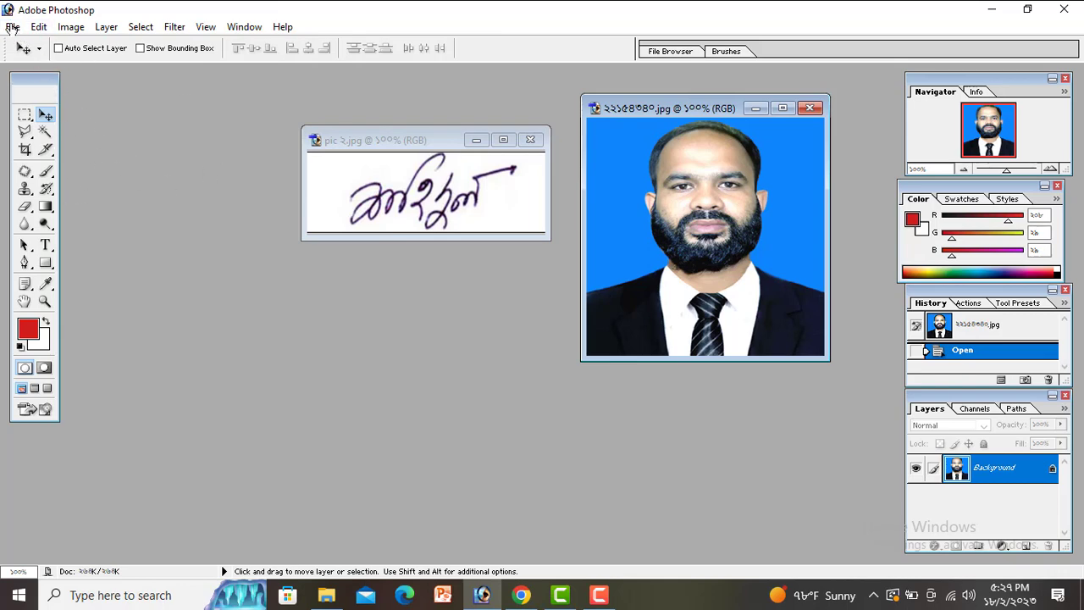
- Create a new blank RGB image 300 pixels wide and 300 pixels high with white contents
click(13, 26)
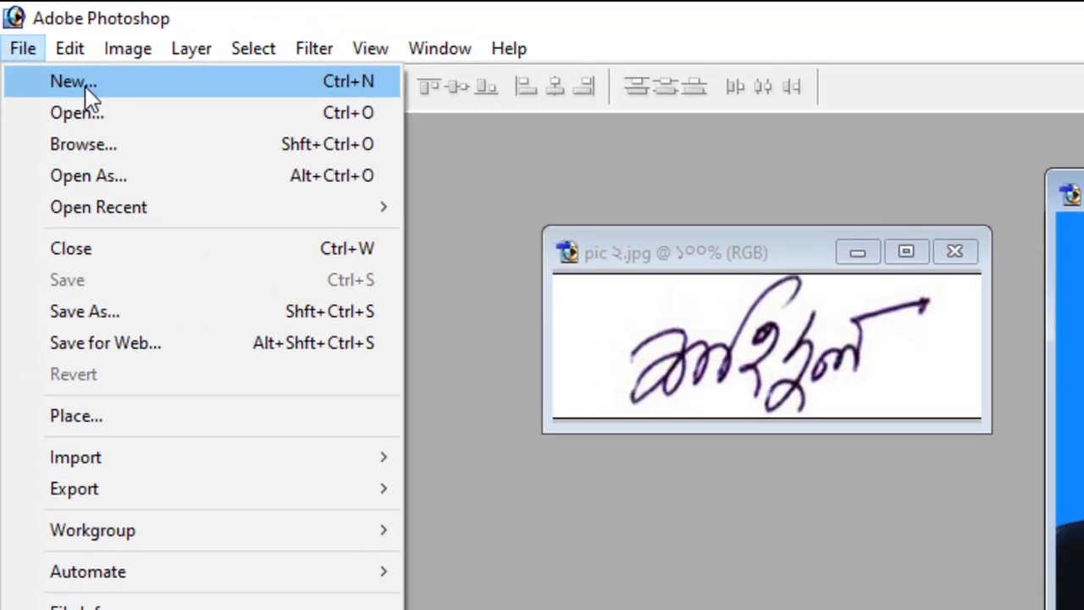
click(41, 45)
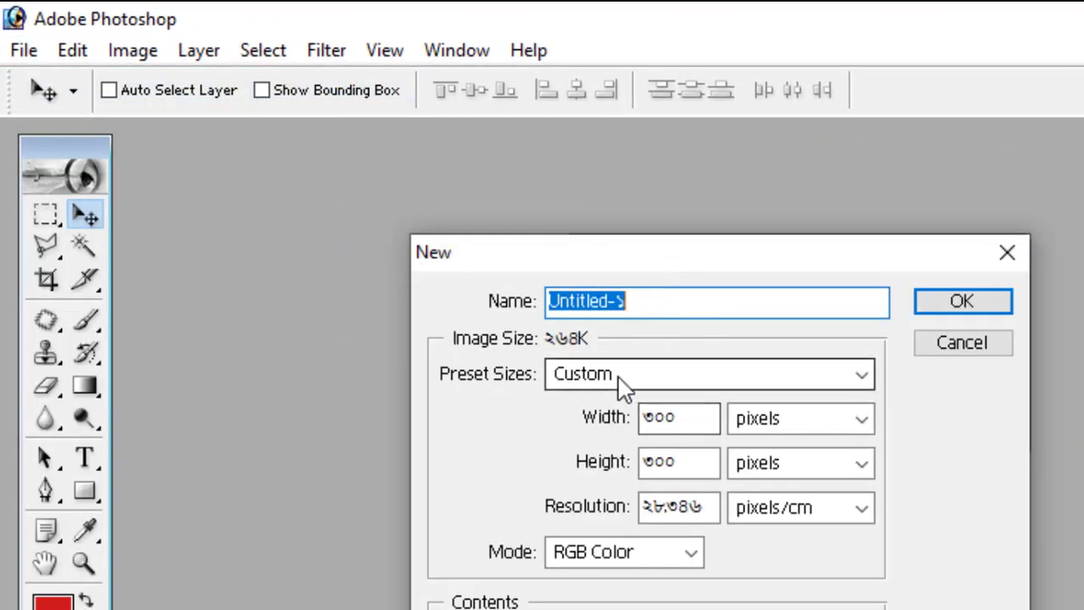
drag(743, 264, 683, 246)
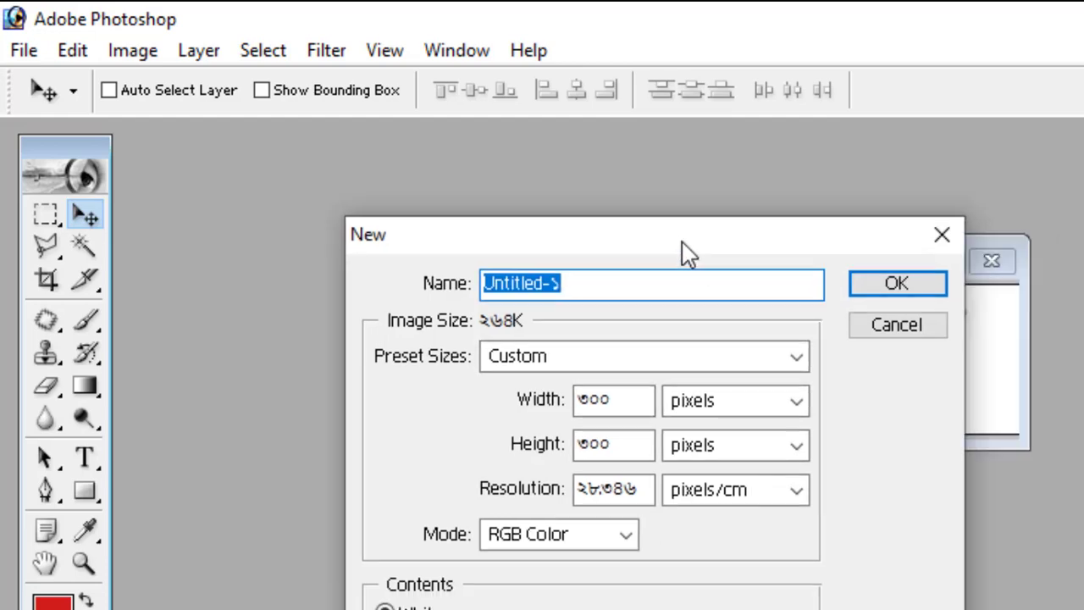
double_click(633, 403)
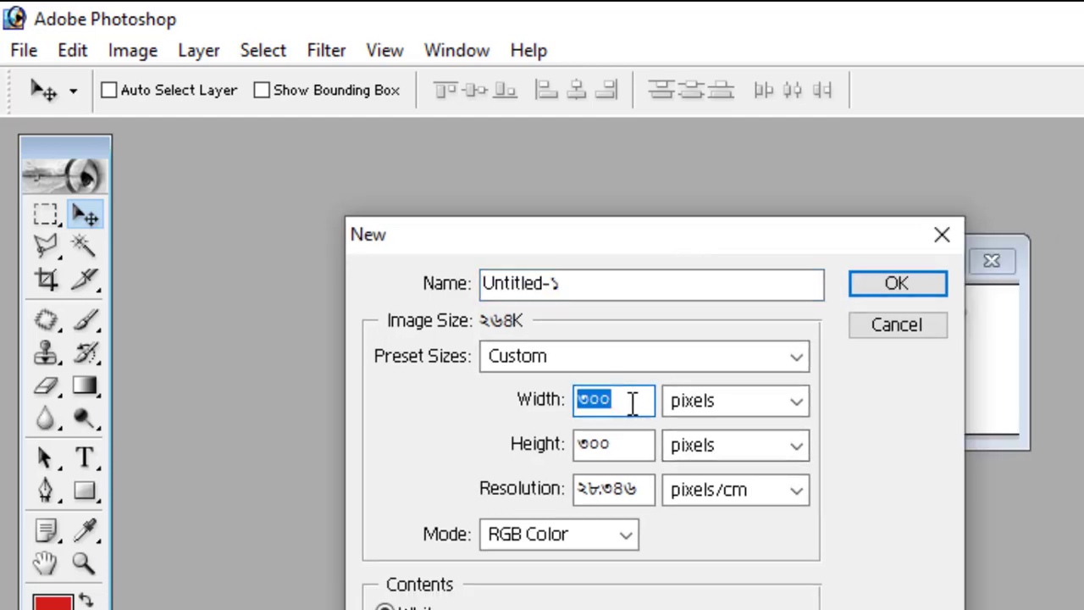
click(633, 403)
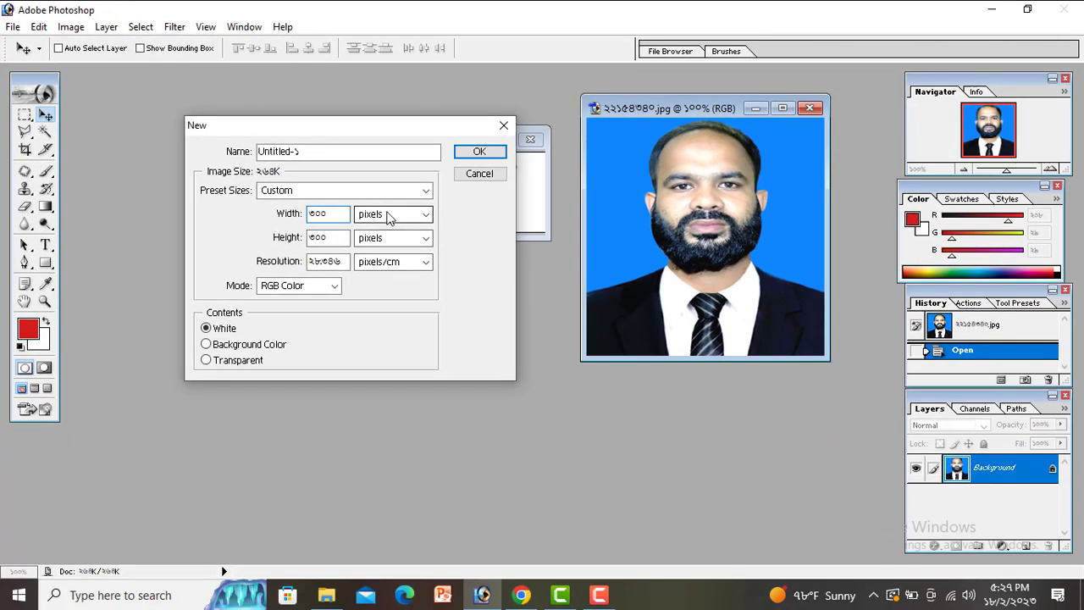
double_click(331, 238)
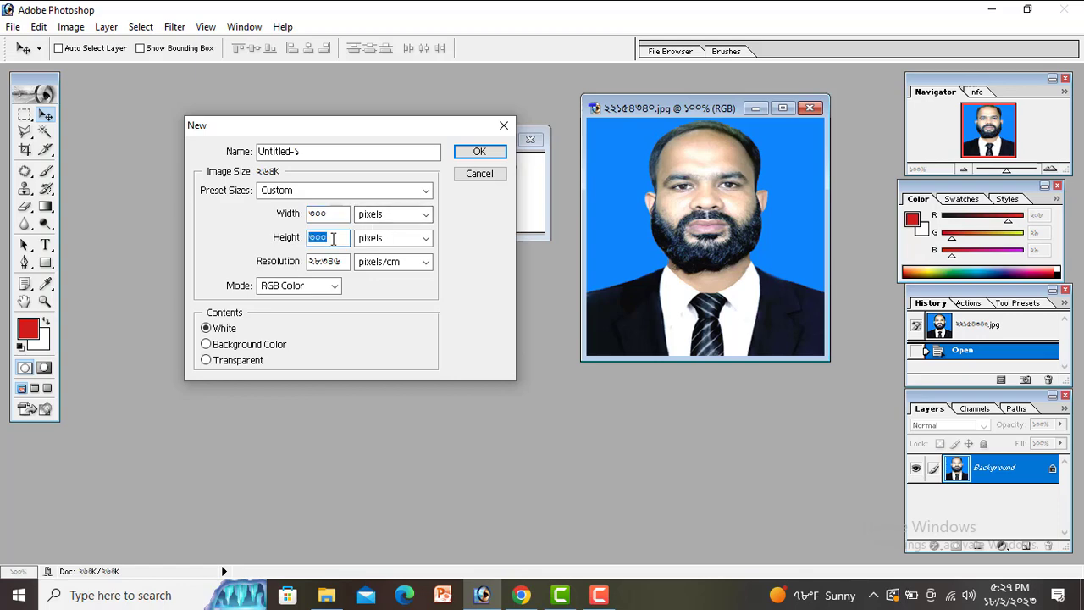
text(300)
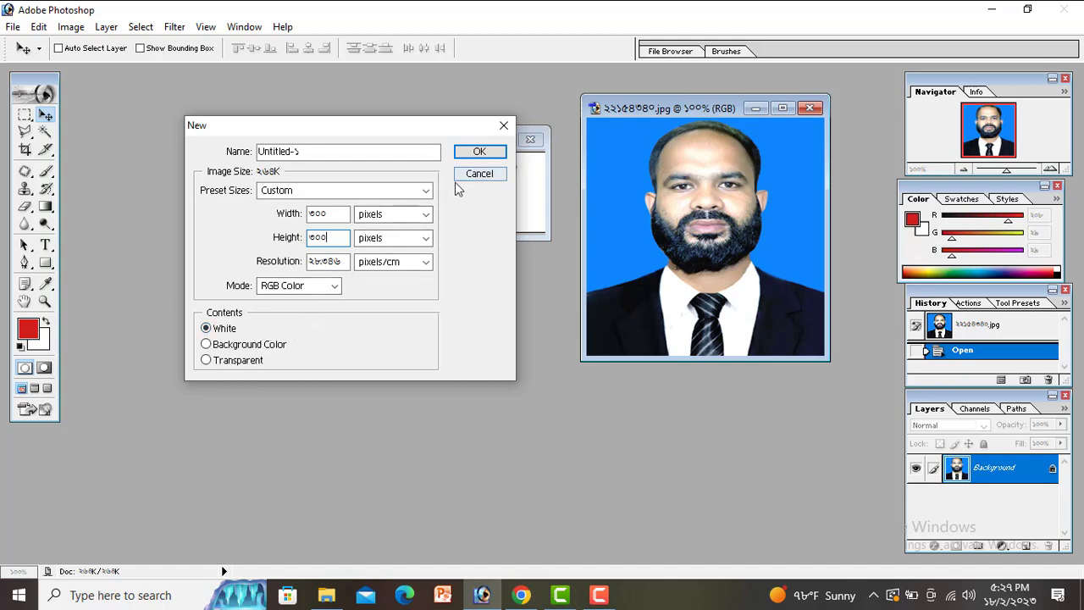
click(475, 161)
click(475, 160)
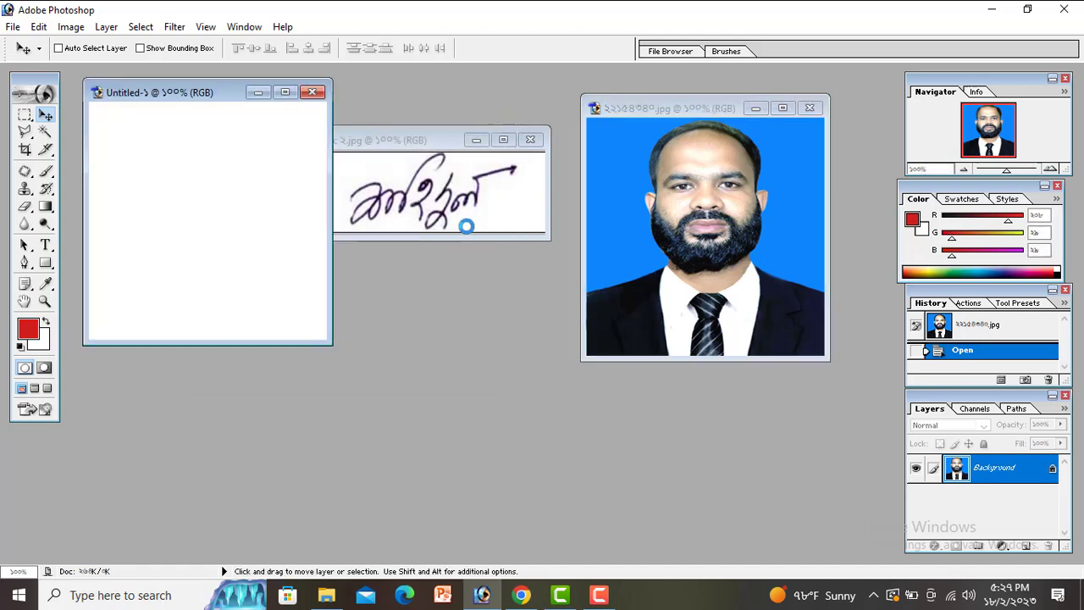
- Reposition the blank image and the portrait photo windows so both canvases are accessible
drag(203, 101, 228, 101)
click(684, 106)
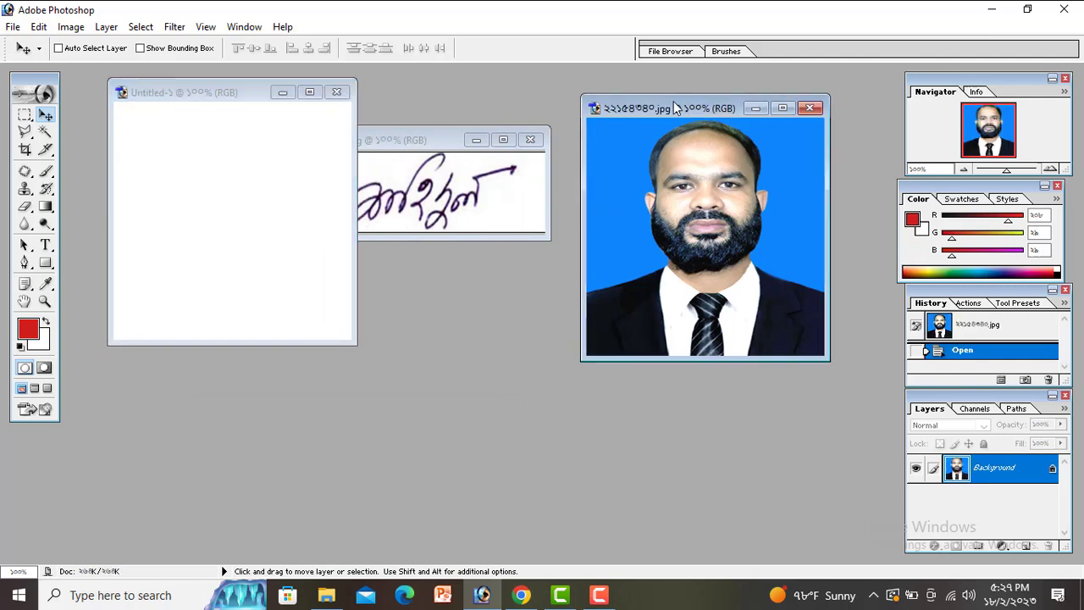
drag(685, 105, 666, 105)
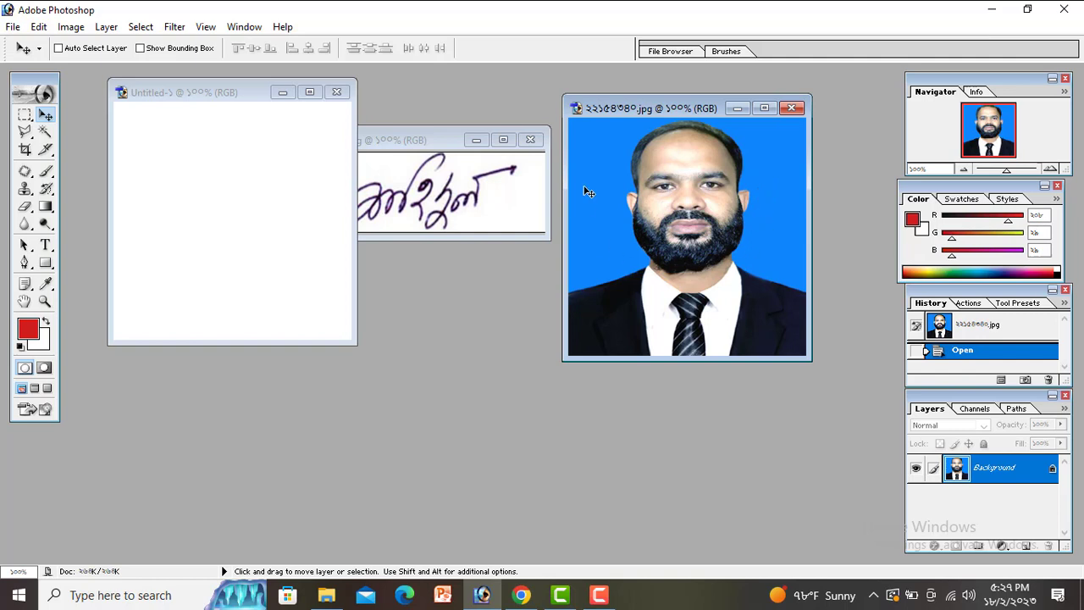
click(214, 90)
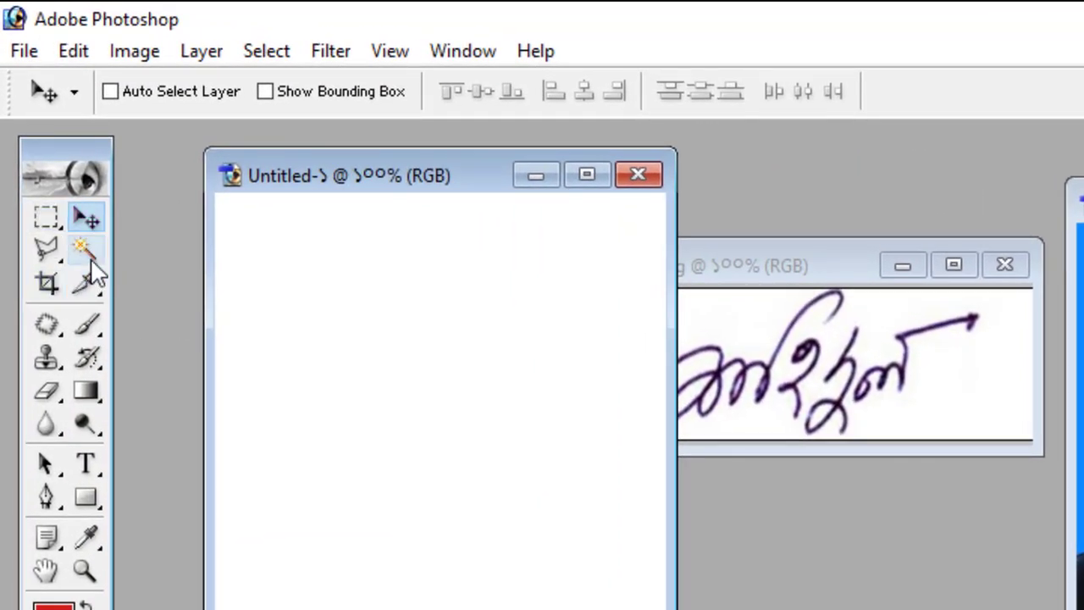
- Select the portrait's blue background with the Magic Wand and invert the selection to isolate the man
click(85, 248)
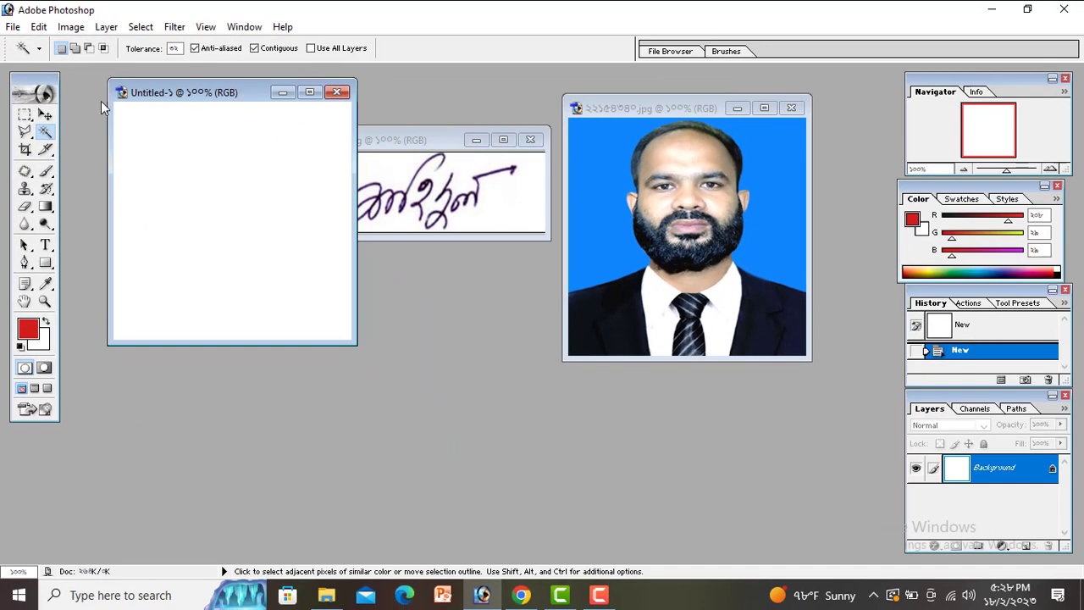
click(641, 109)
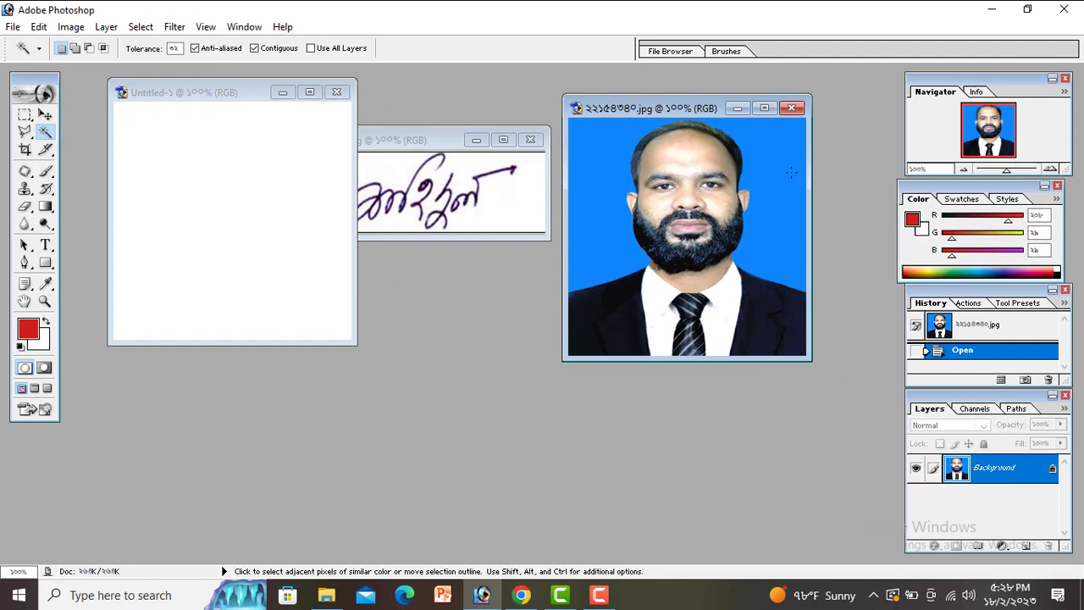
click(589, 150)
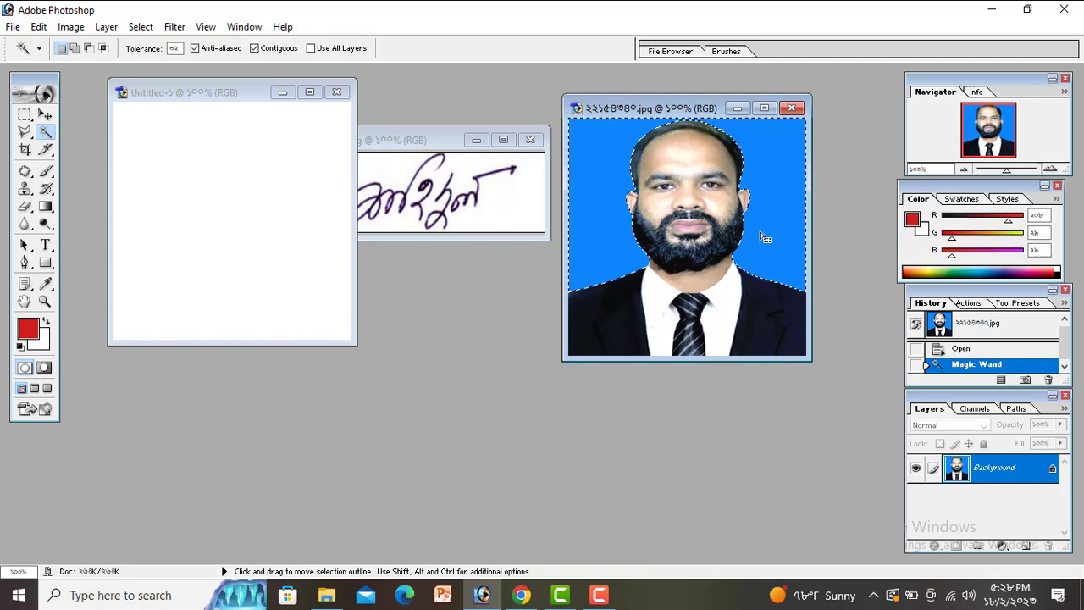
right_click(592, 207)
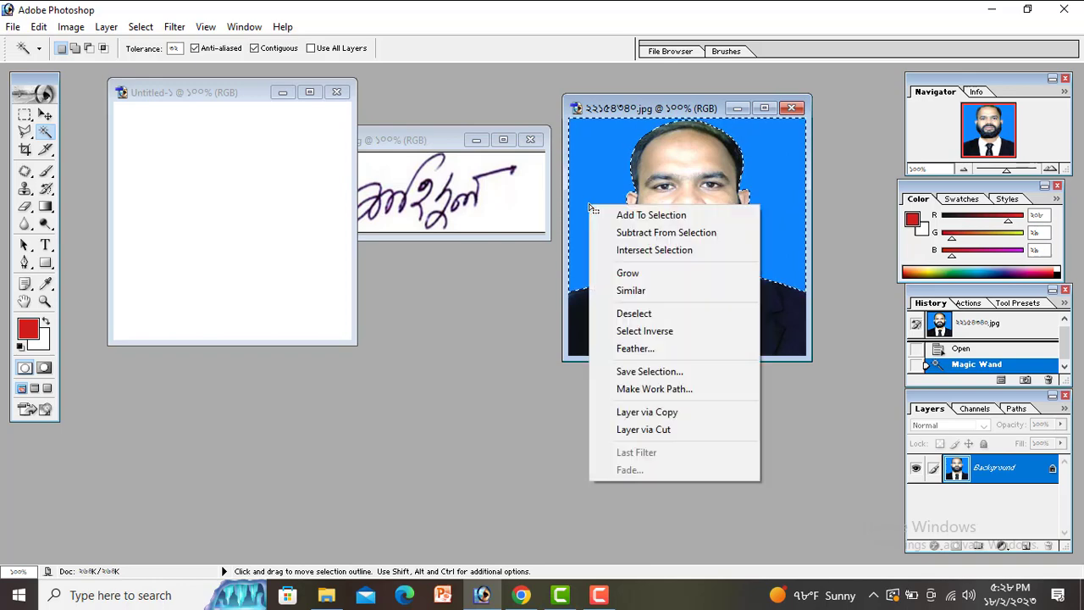
click(662, 337)
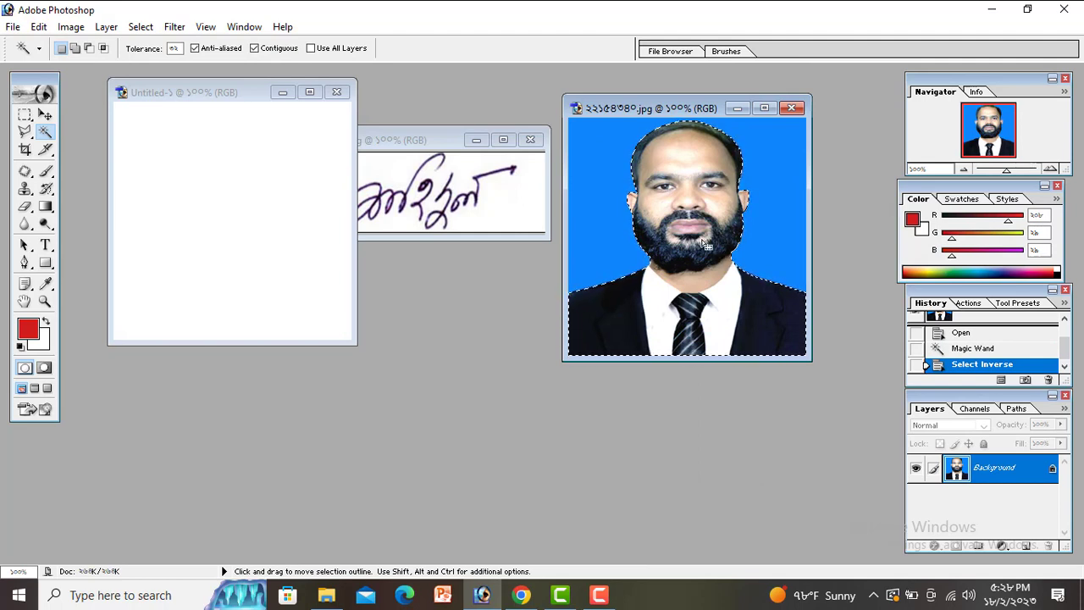
- Move the selected man onto the blank white image with the Move tool, filling the canvas
click(45, 116)
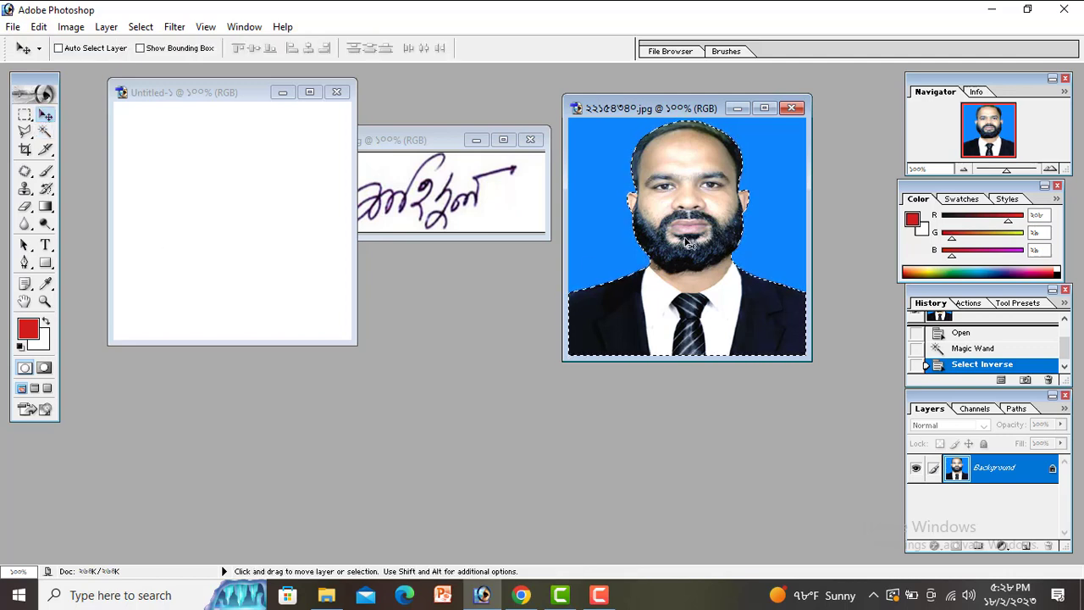
drag(688, 242, 244, 224)
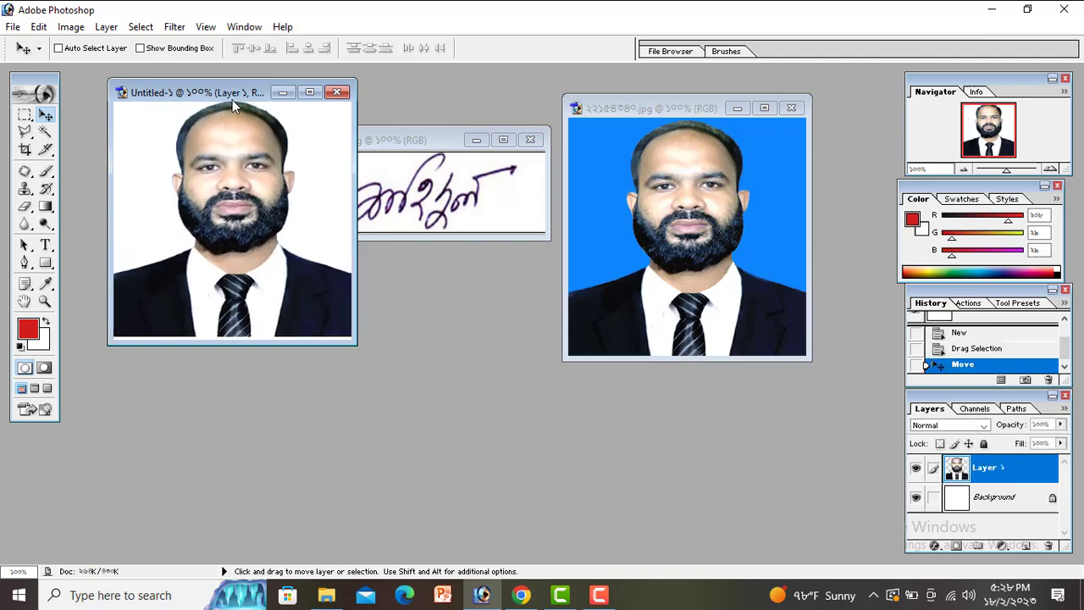
drag(232, 95, 218, 126)
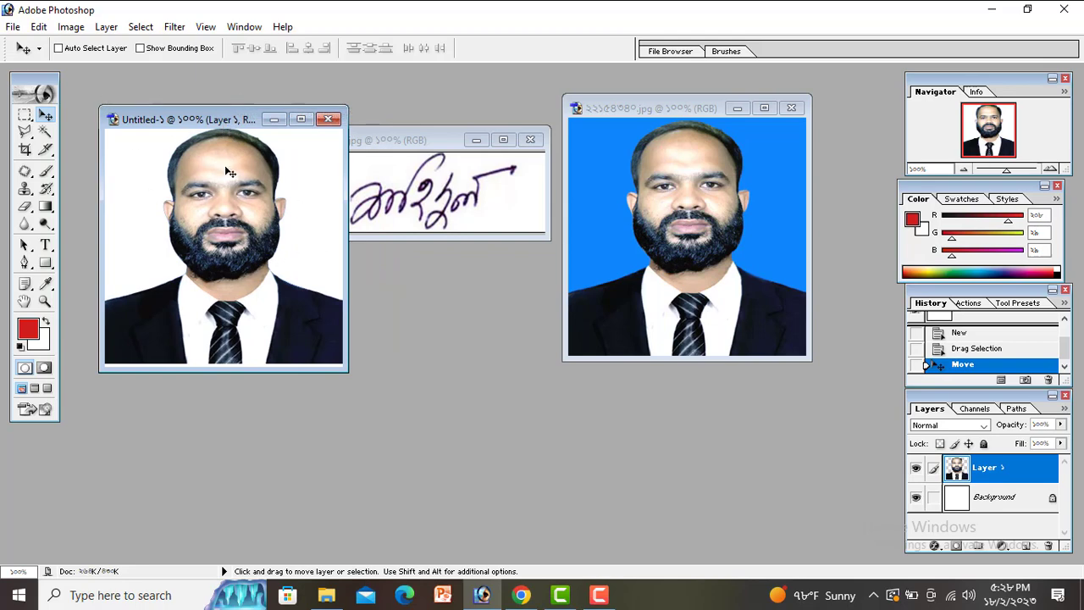
- Start saving the white-background portrait on the Desktop and choose JPEG as its format
key(ctrl+s)
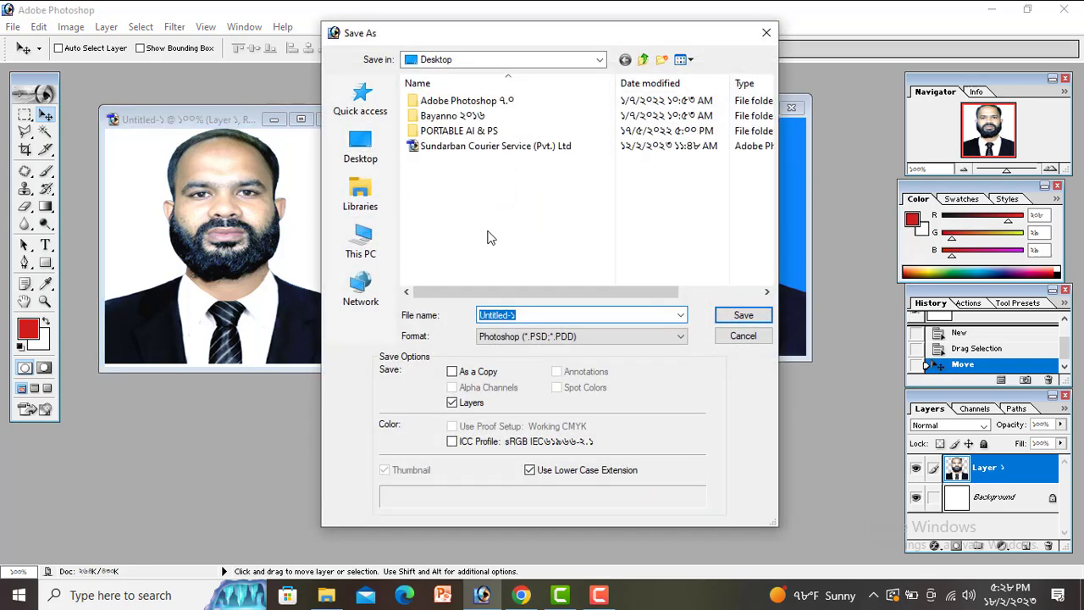
click(589, 336)
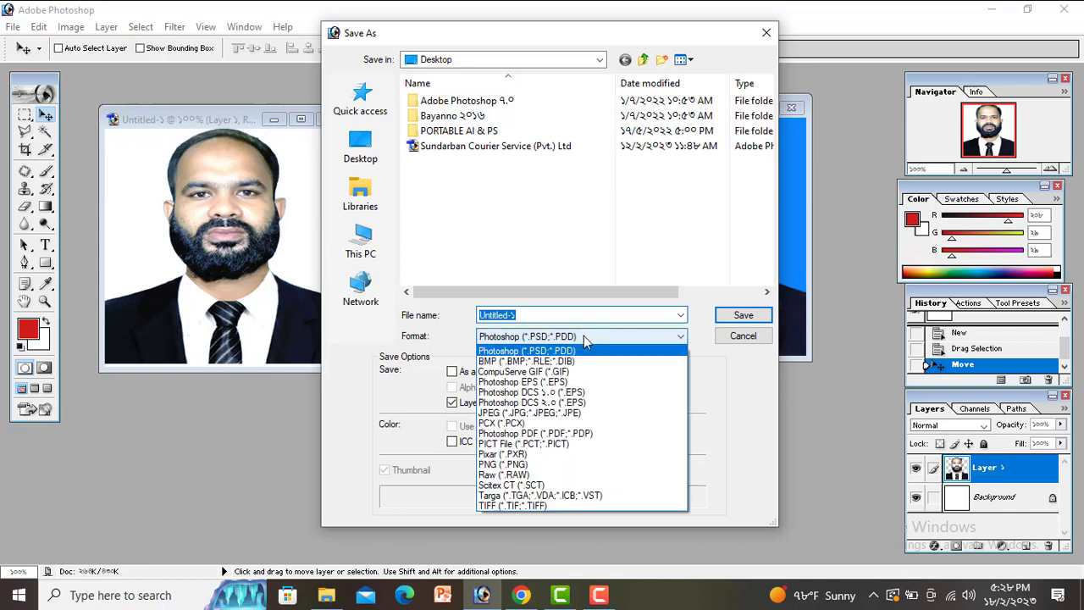
click(553, 414)
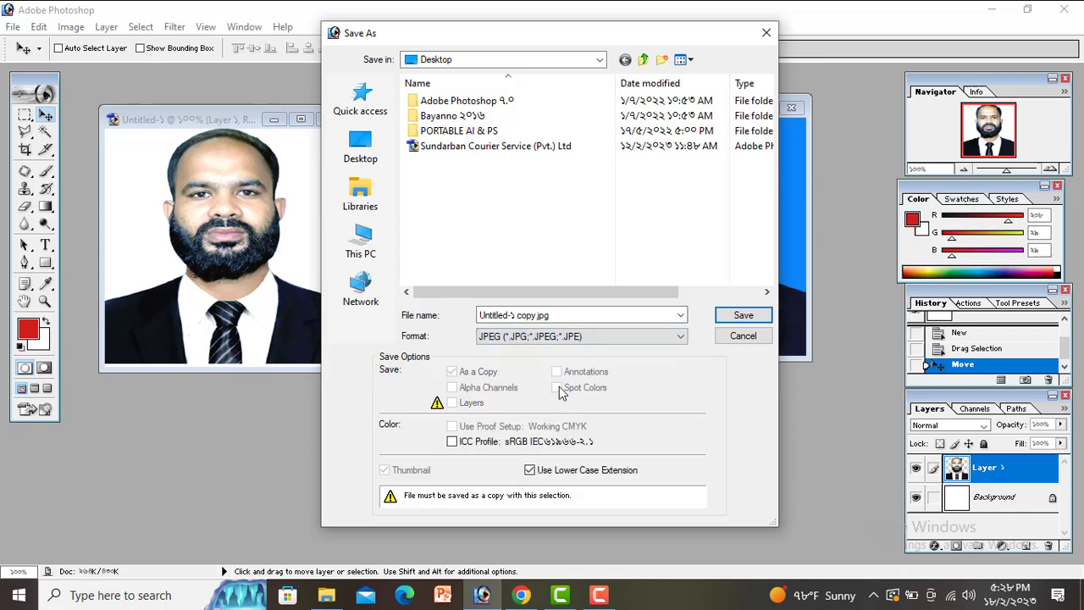
- Name the JPEG with the person's first name and 1, and save it at Maximum quality 12, Baseline Optimized
double_click(570, 315)
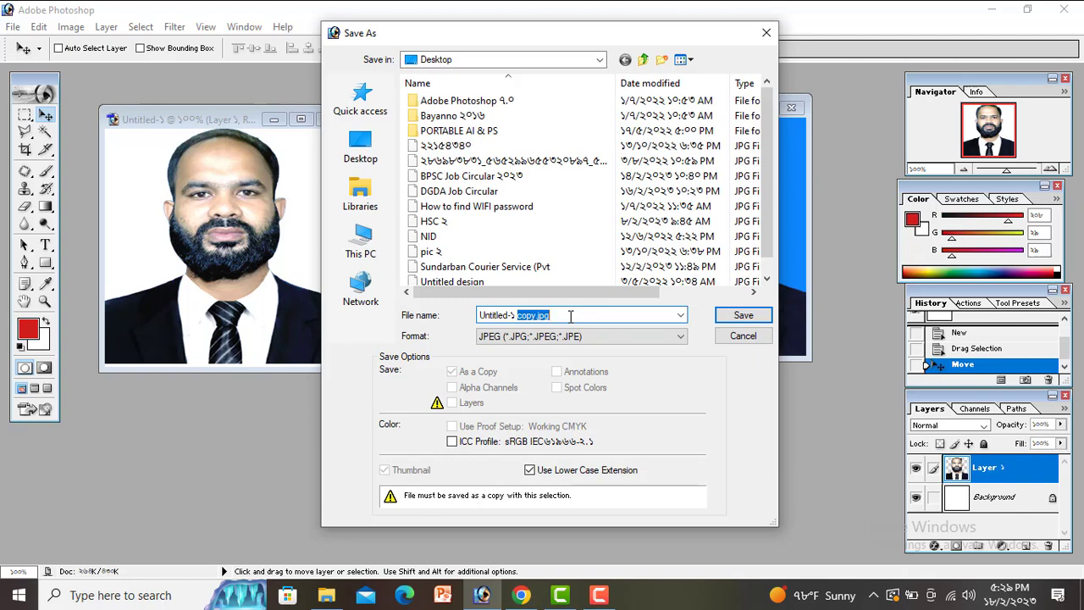
key(BackSpace)
key(BackSpace)
key(BackSpace)
key(BackSpace)
key(BackSpace)
key(BackSpace)
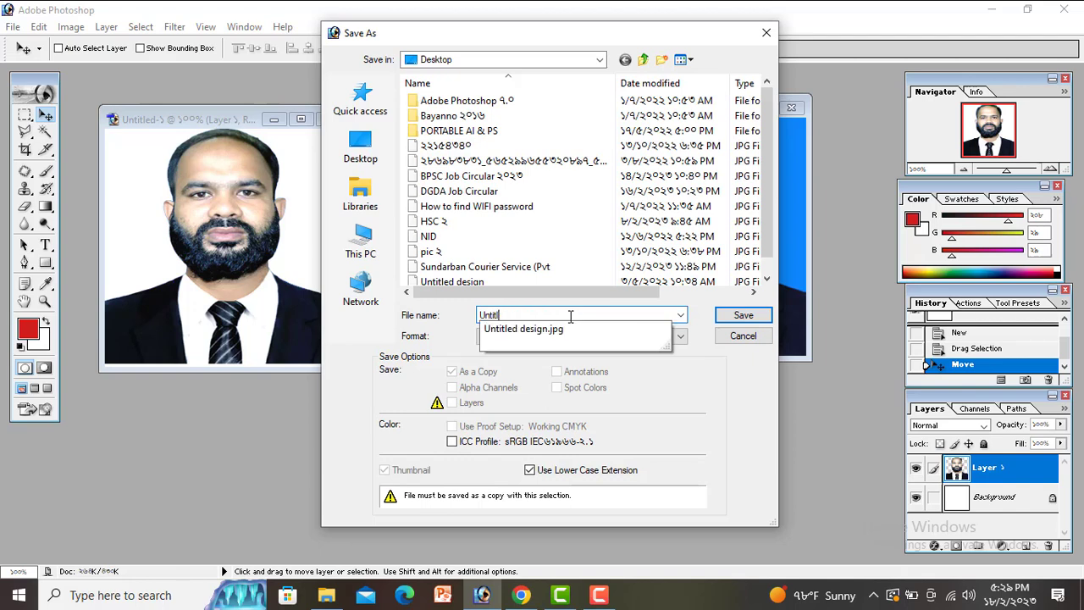
key(BackSpace)
key(BackSpace)
key(BackSpace)
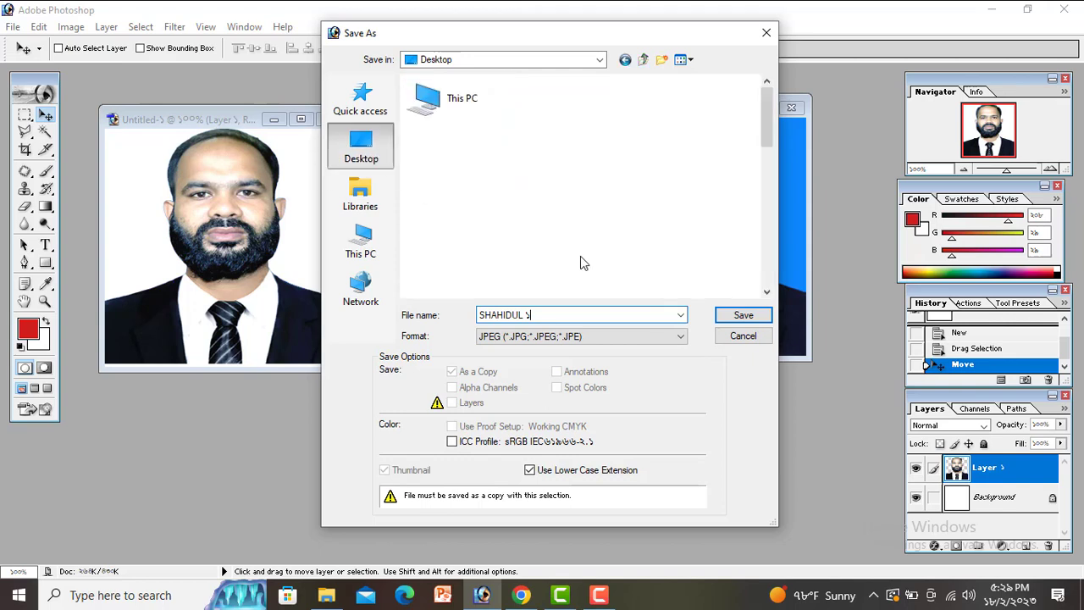
click(744, 315)
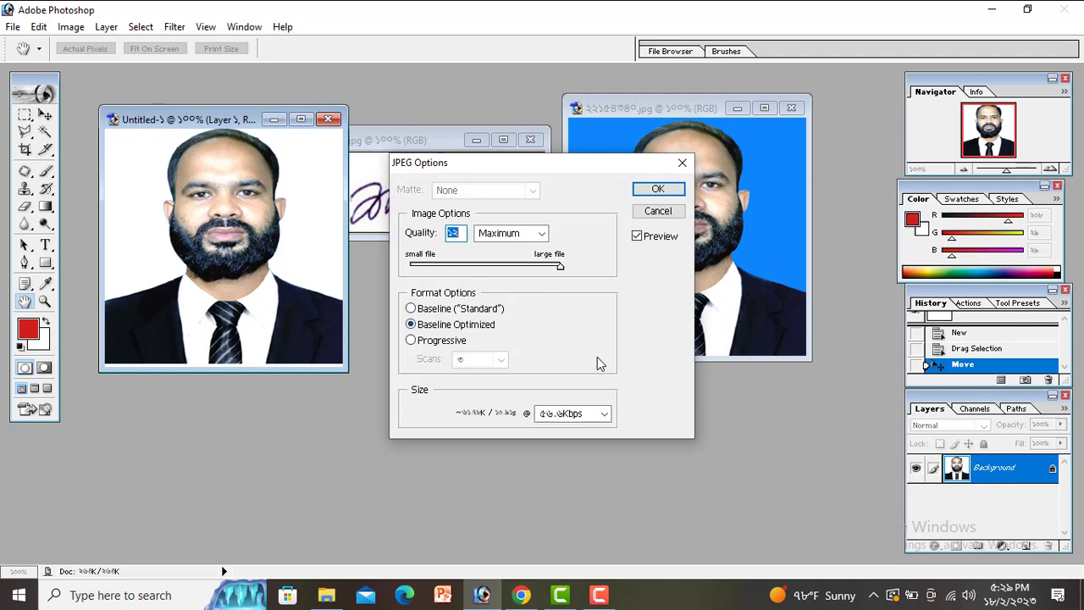
click(659, 191)
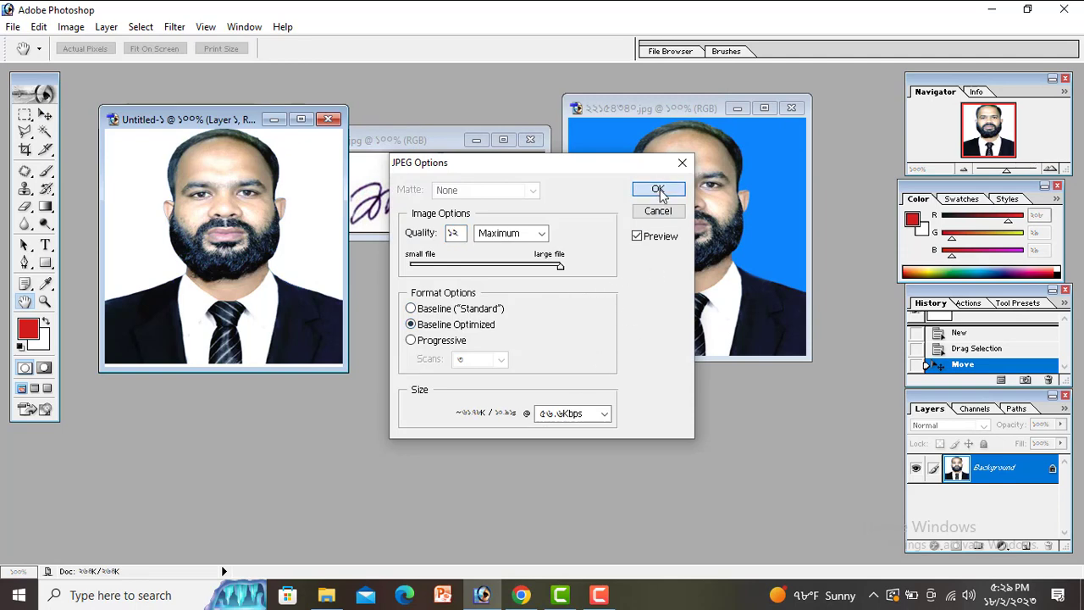
- Shift the white-background portrait's window slightly and nudge the man's layer within the canvas
click(246, 254)
mouse_move(212, 125)
mouse_down()
mouse_move(337, 149)
mouse_move(241, 182)
mouse_move(226, 115)
mouse_up()
mouse_move(228, 194)
mouse_down()
mouse_move(247, 227)
mouse_move(225, 207)
mouse_move(229, 190)
mouse_move(233, 202)
mouse_up()
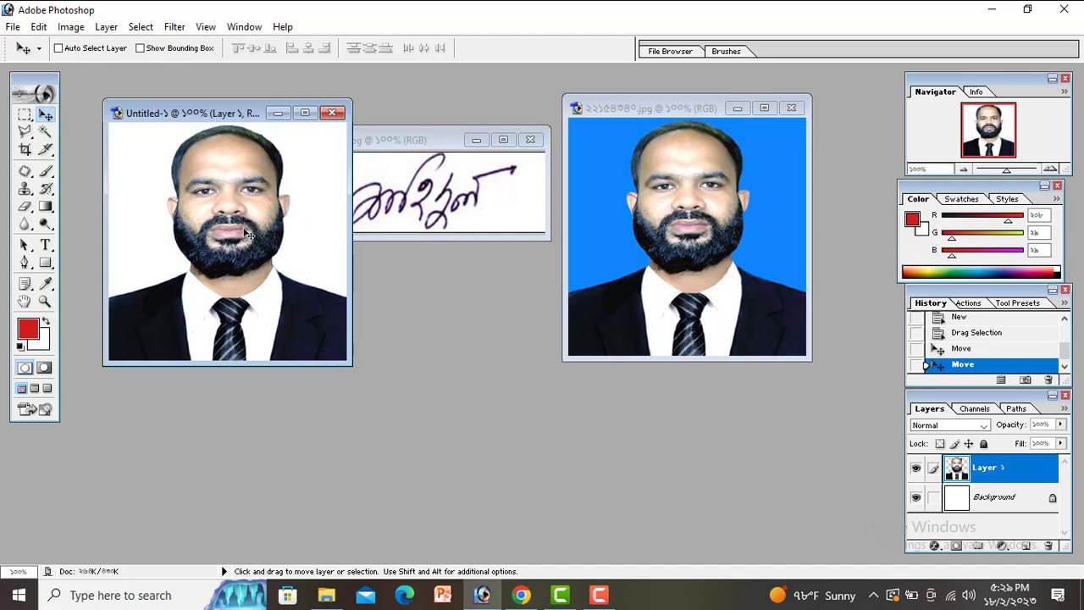
- Close the untitled white-background portrait without saving and deselect the man in the blue-background photo
drag(223, 116, 210, 91)
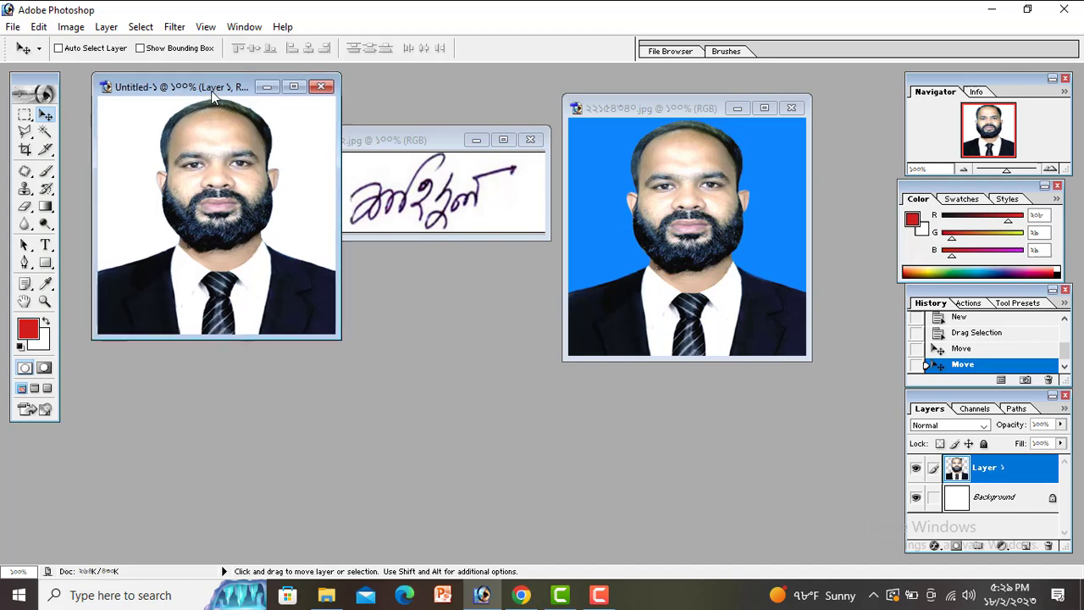
click(321, 86)
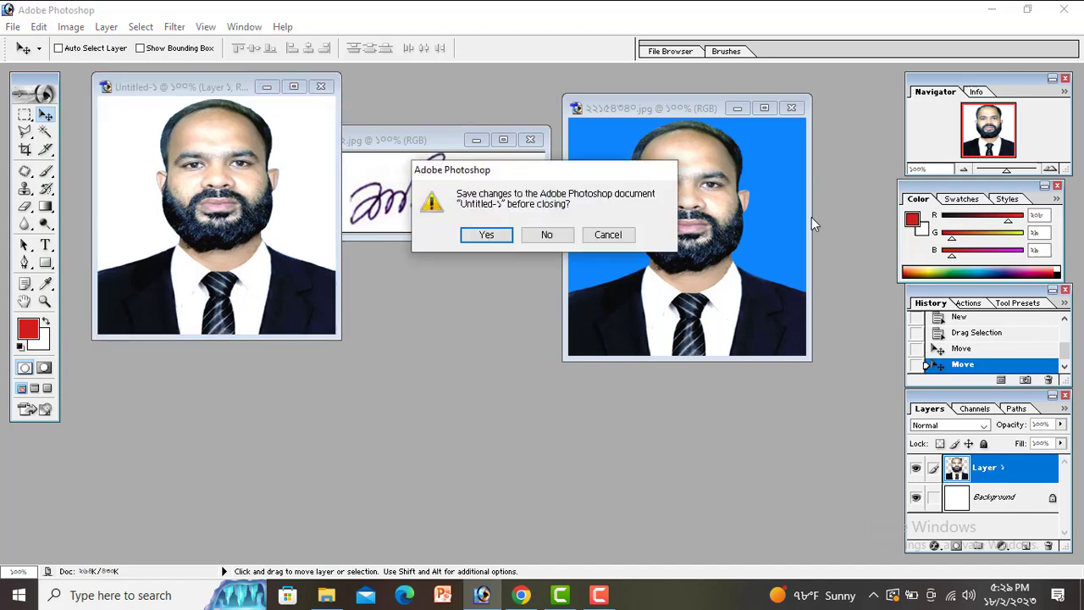
click(550, 236)
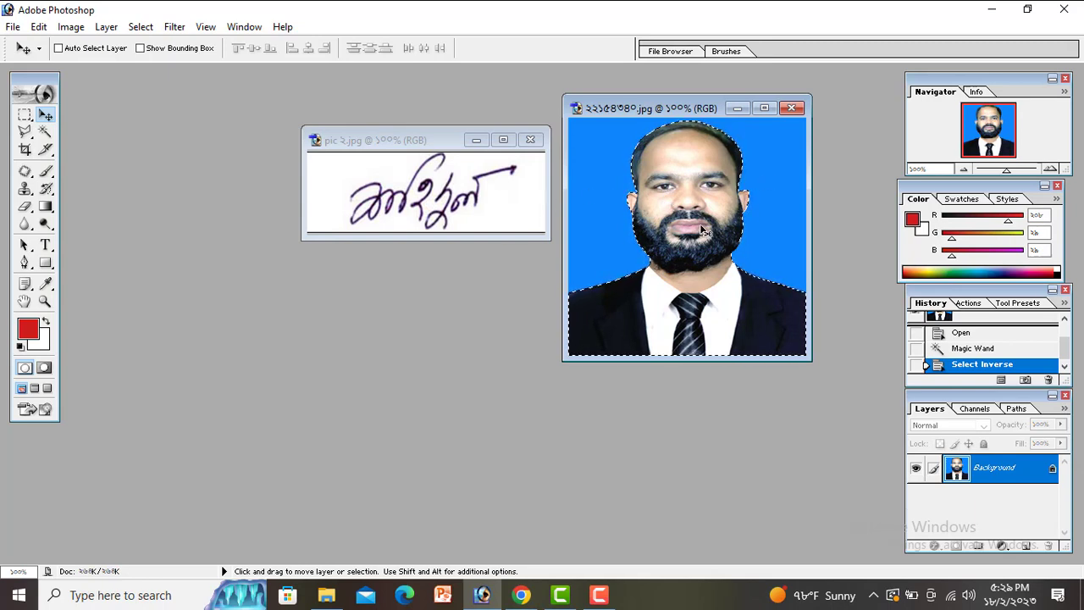
key(ctrl+d)
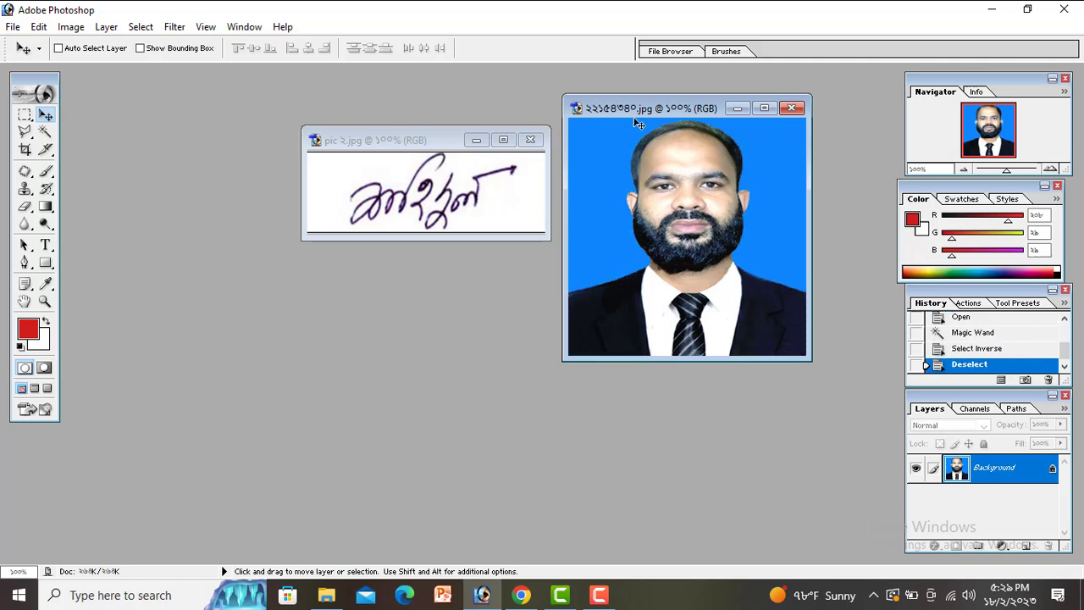
- Create a blank 300 × 300 pixel RGB image with white contents and place its window beside the signature image
click(13, 27)
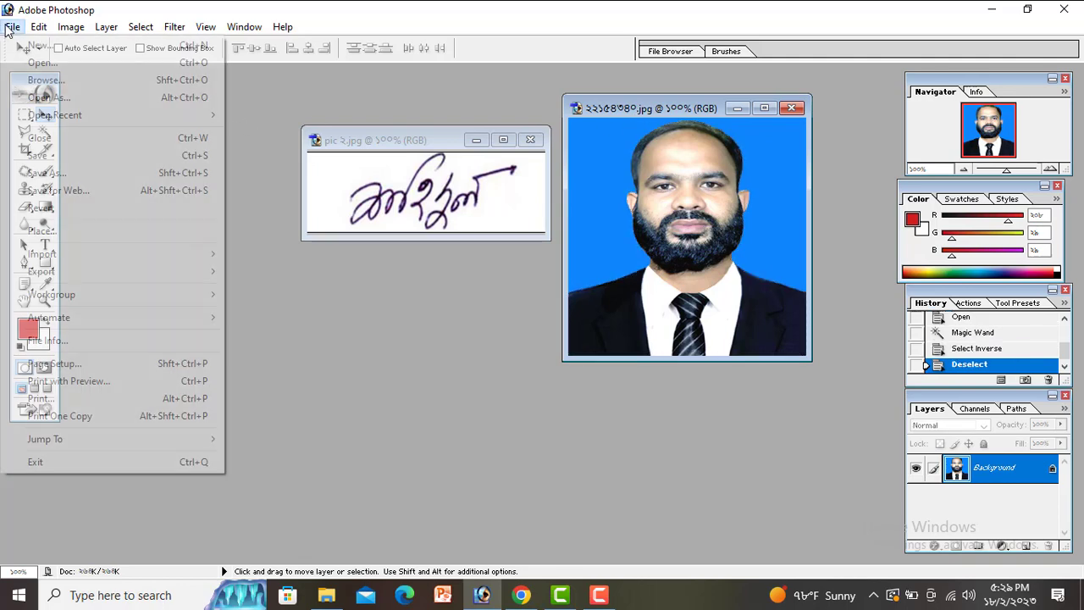
click(71, 48)
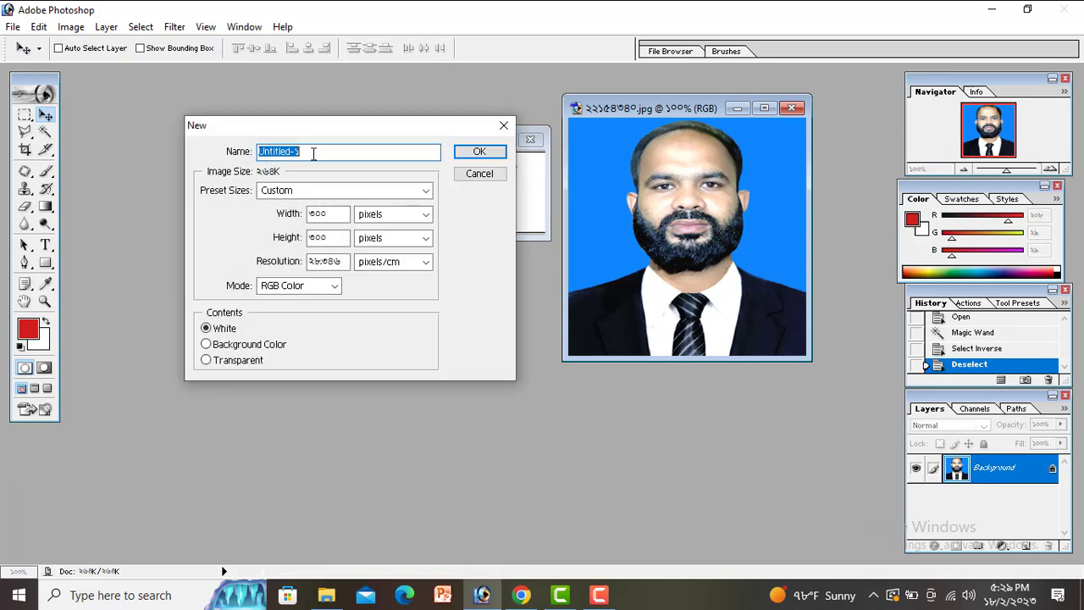
key(Tab)
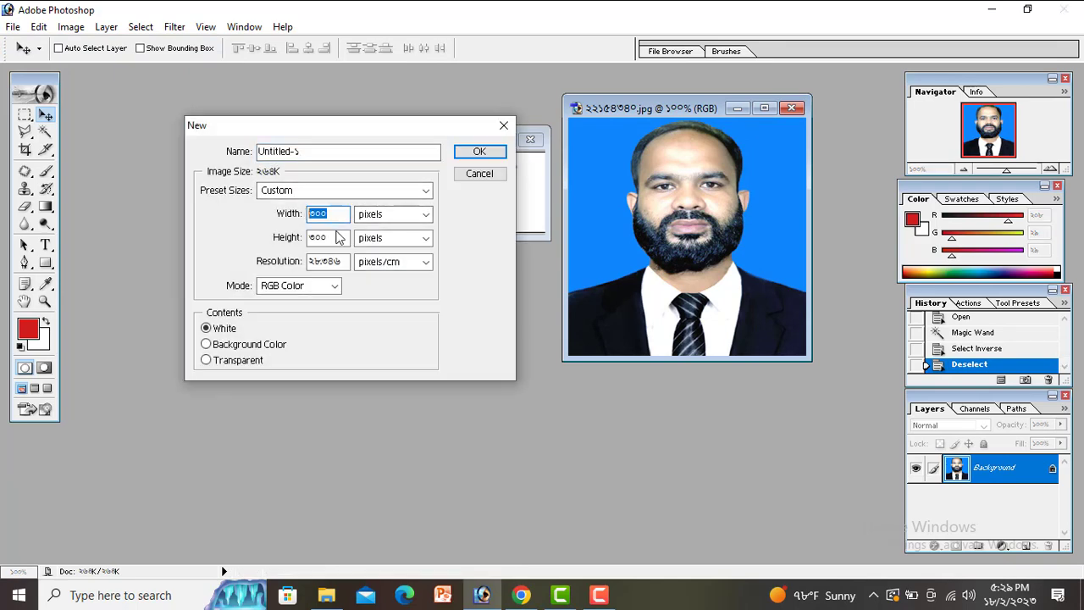
key(Tab)
click(480, 151)
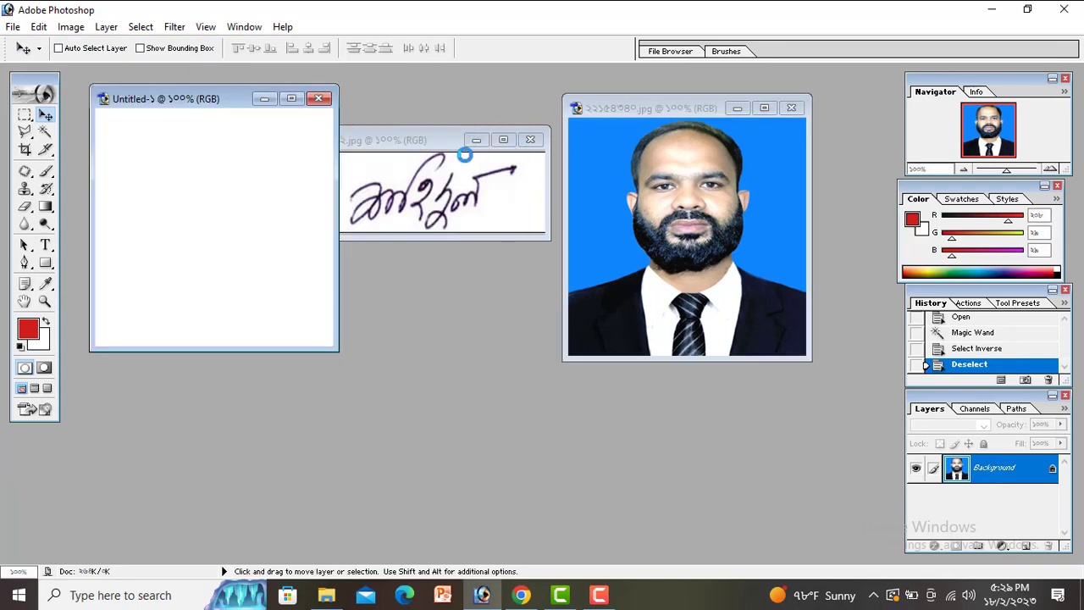
drag(218, 102, 194, 102)
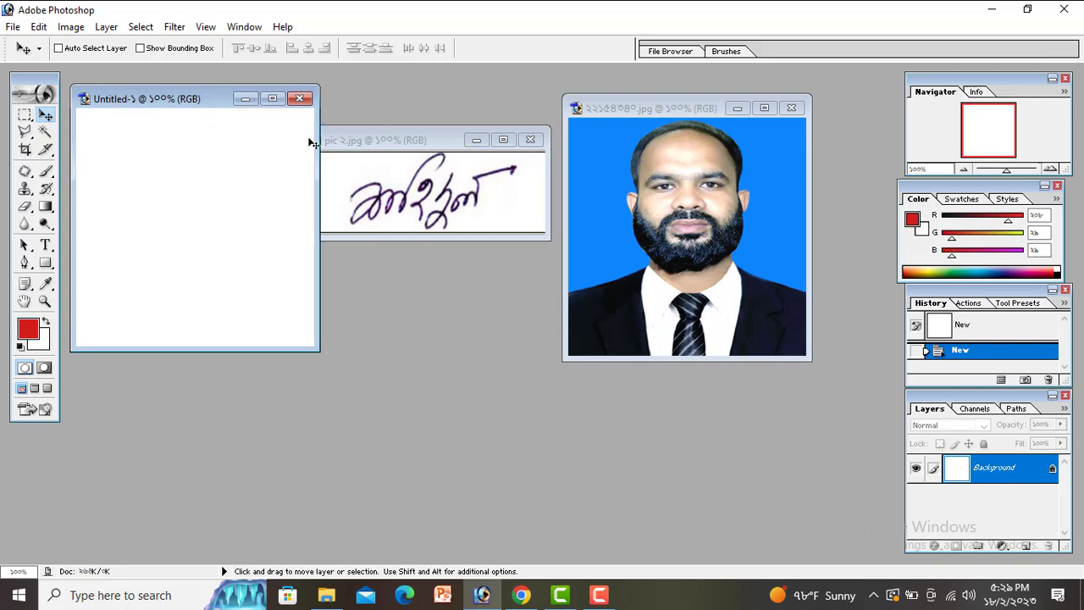
mouse_move(215, 100)
mouse_down()
mouse_move(232, 90)
mouse_move(225, 102)
mouse_up()
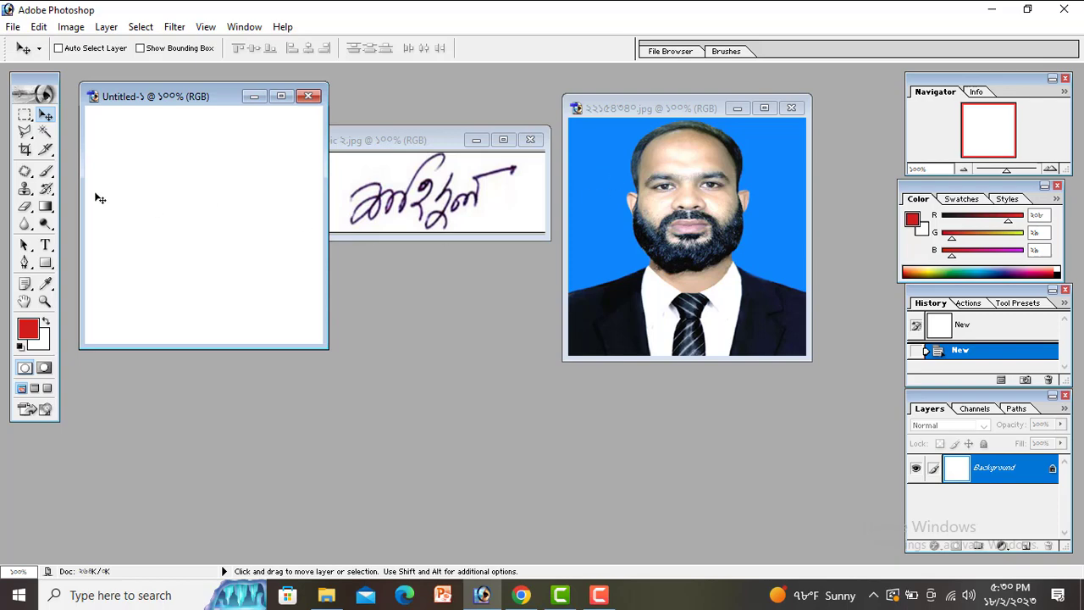
- Outline the man's head, shoulders and suit in the blue-background photo with a closed Polygonal Lasso selection
click(28, 138)
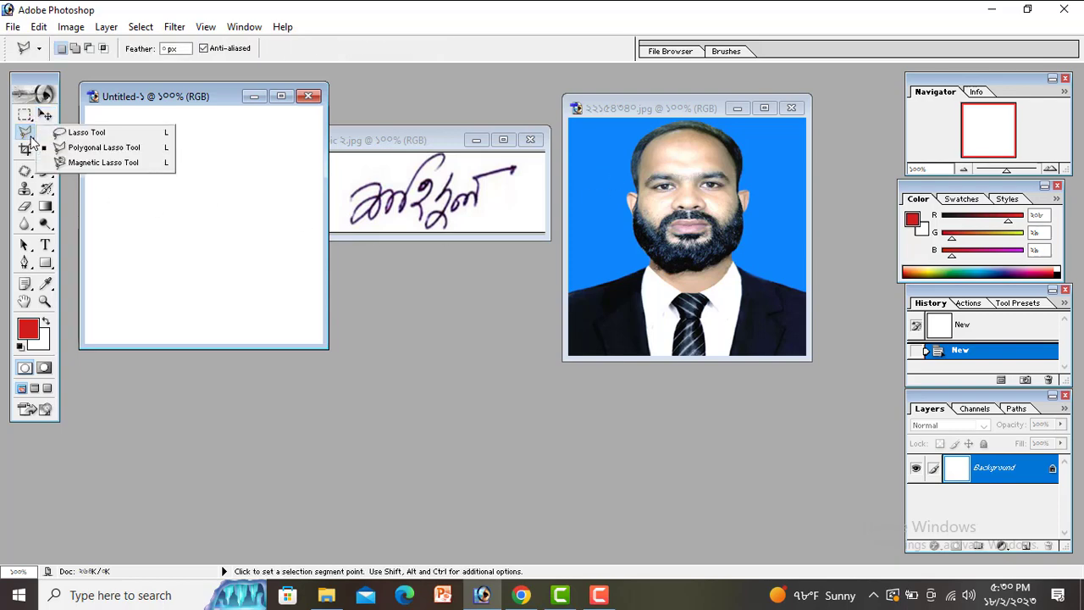
click(100, 151)
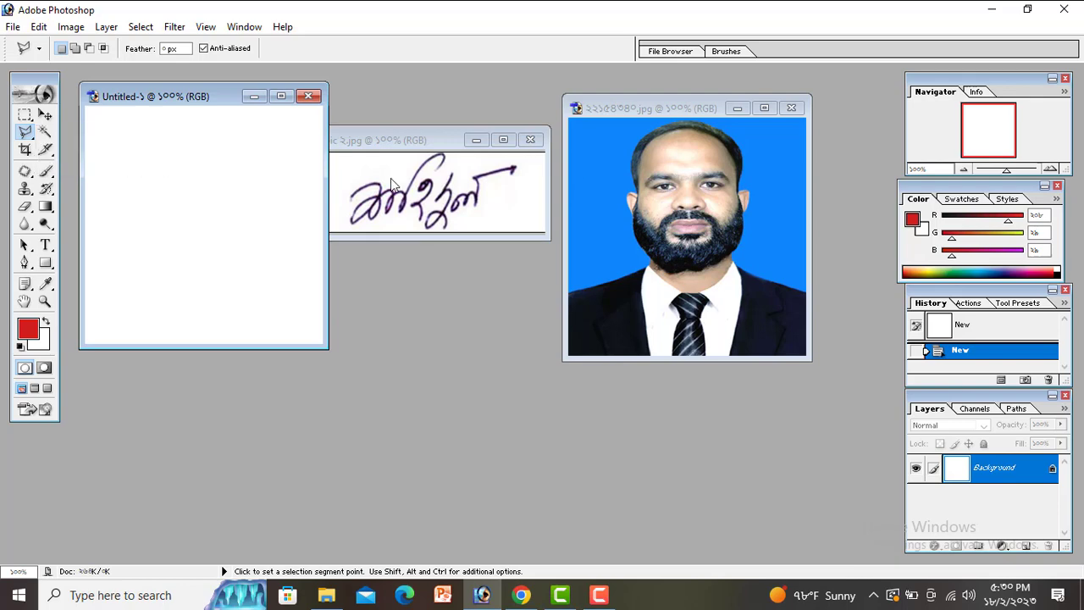
click(570, 294)
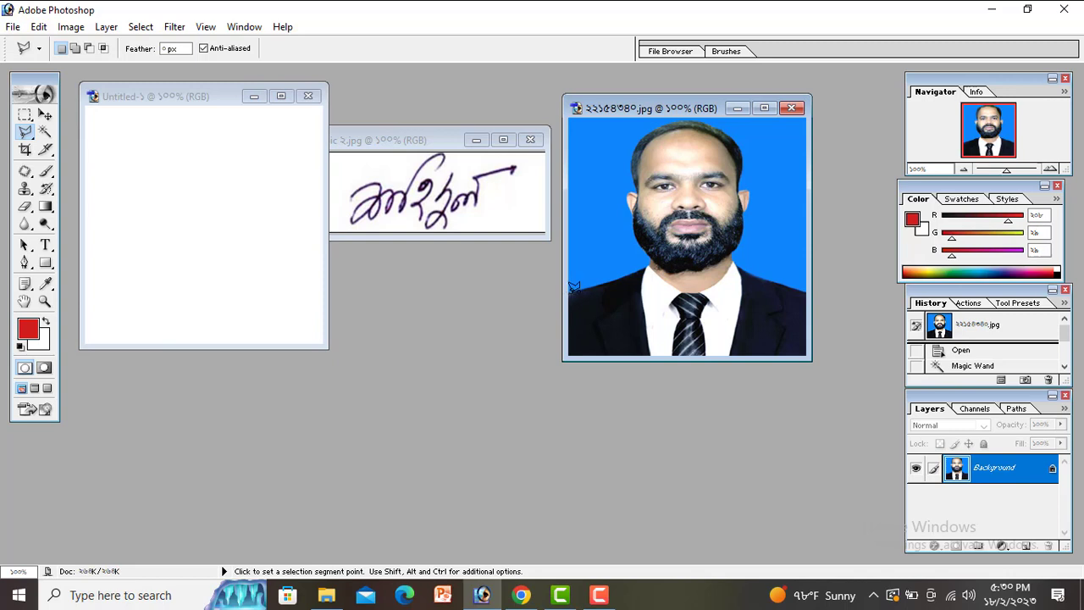
click(578, 289)
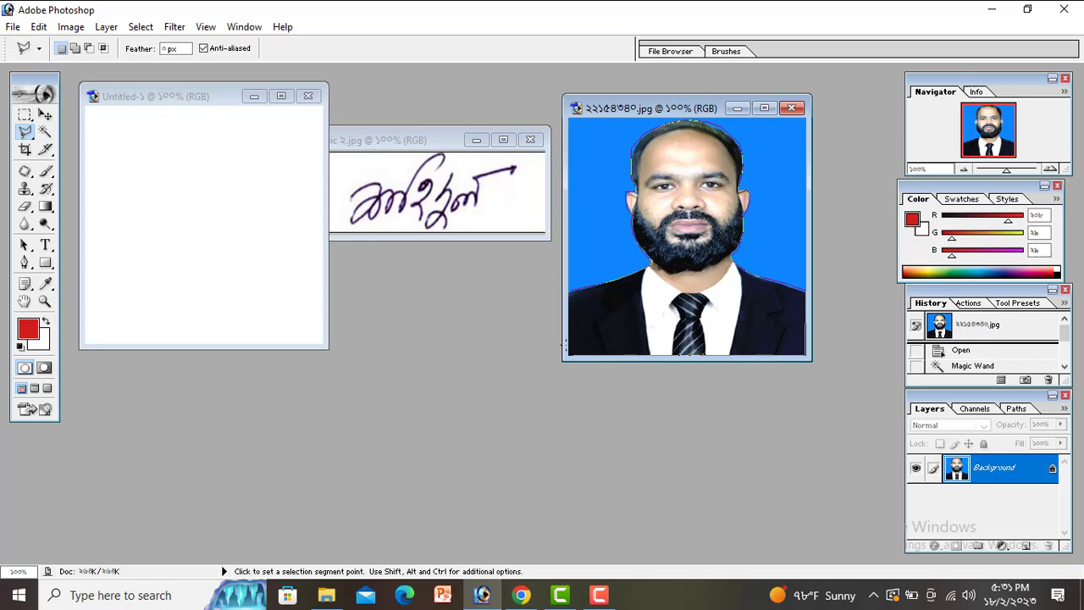
click(569, 292)
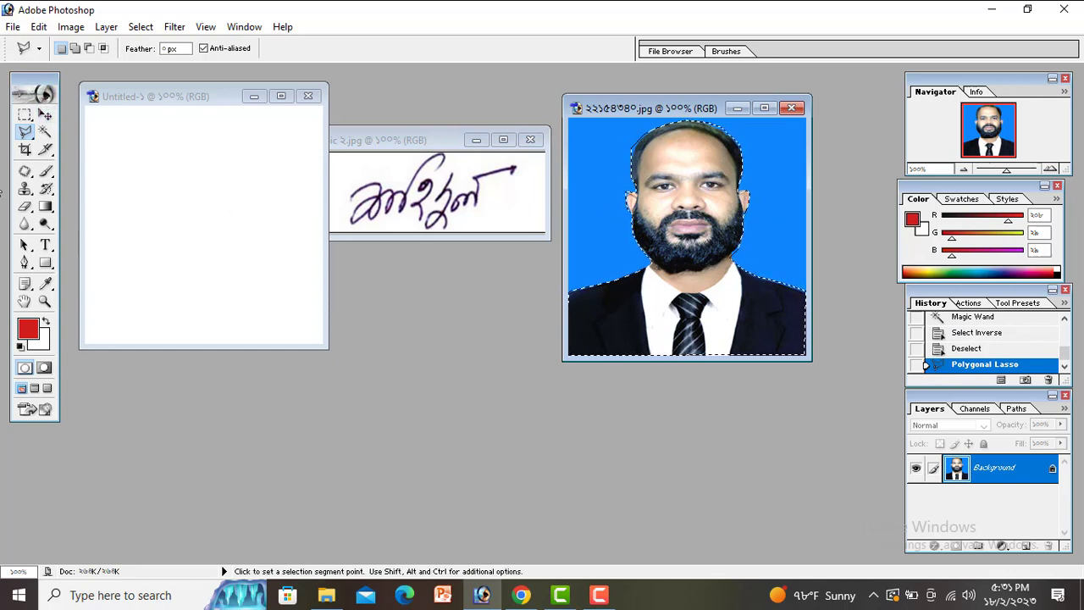
- Move the lasso-selected man onto the blank white image and adjust his horizontal position within the canvas
click(45, 116)
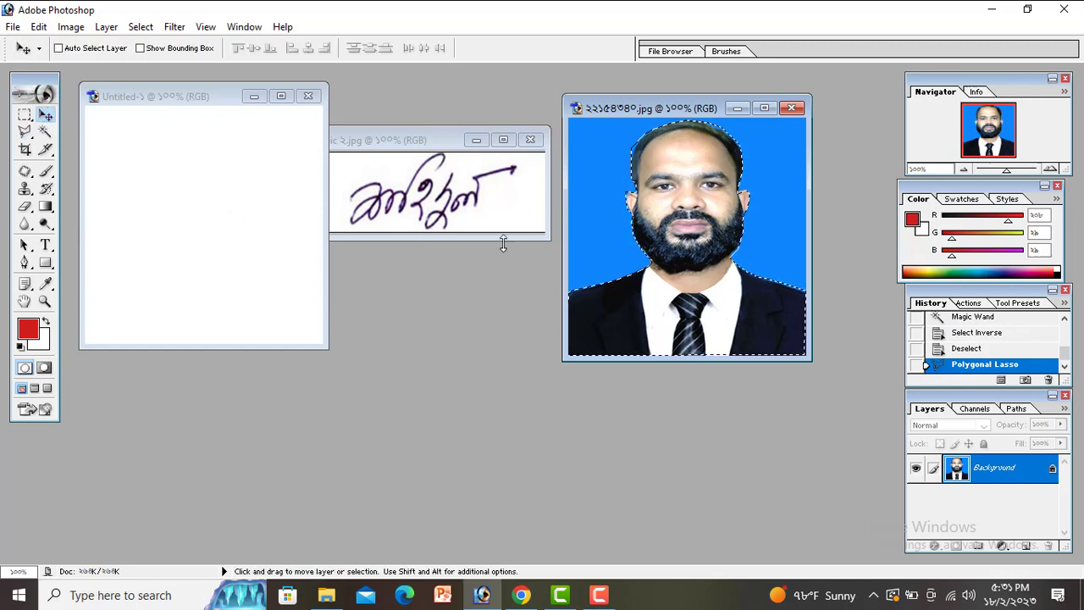
drag(716, 236, 210, 227)
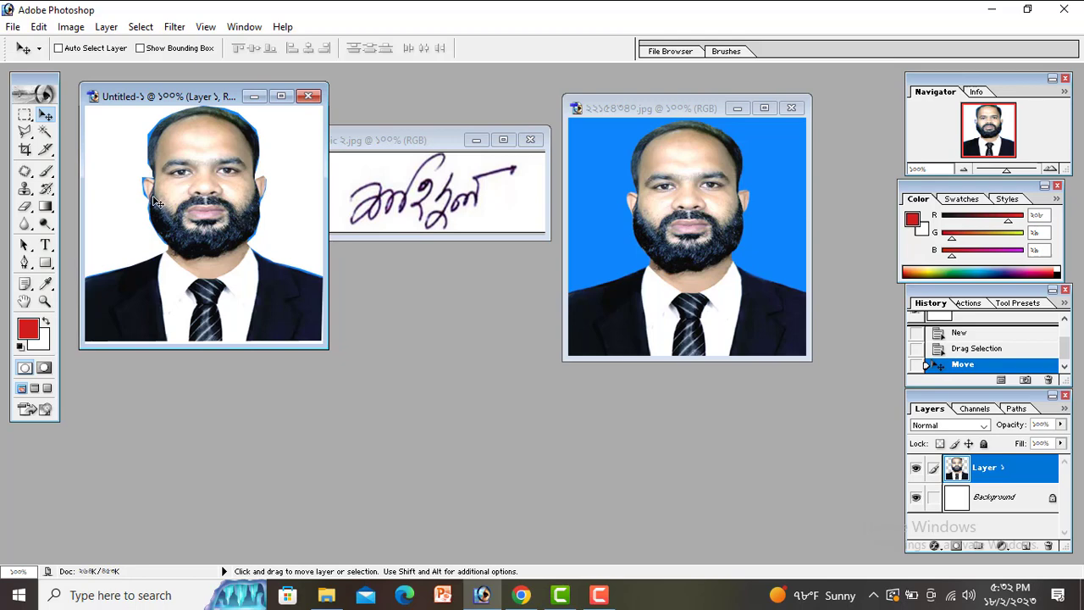
drag(219, 258, 207, 257)
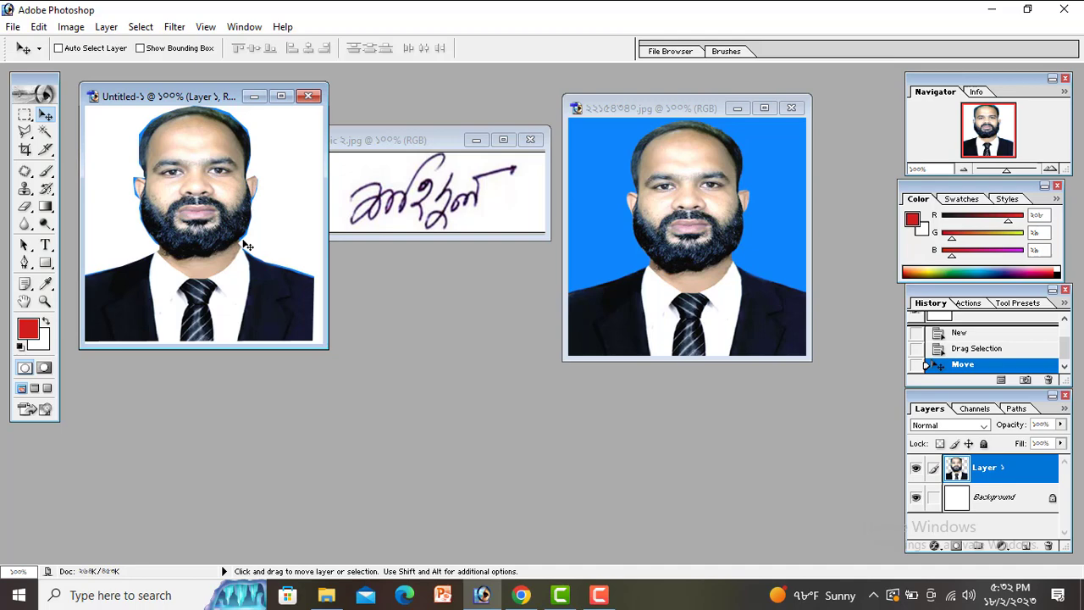
- Close both the untitled portrait and the blue-background photo without saving changes
click(309, 97)
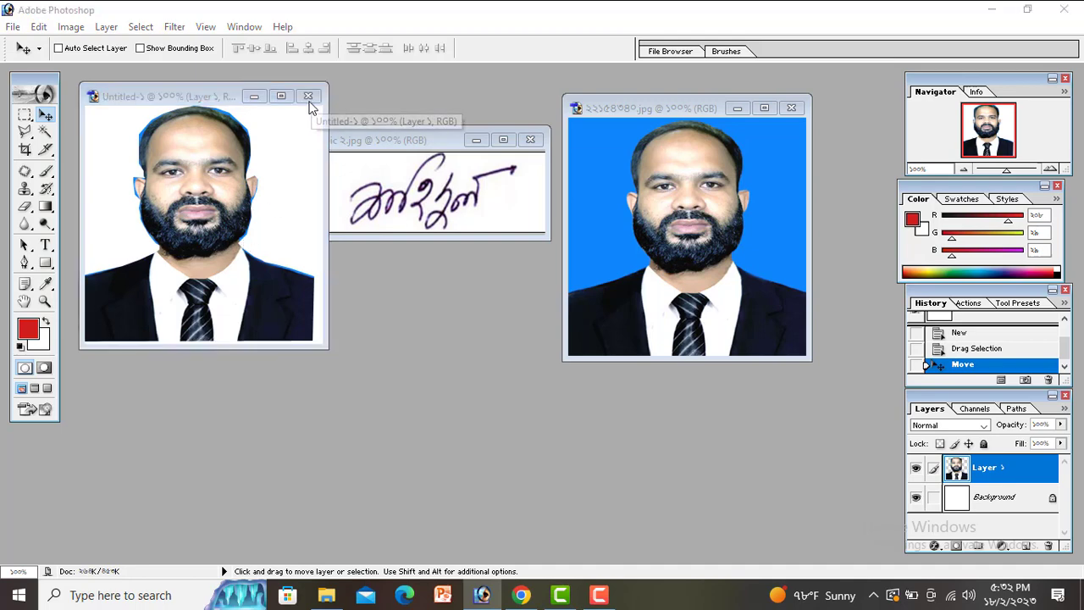
click(547, 235)
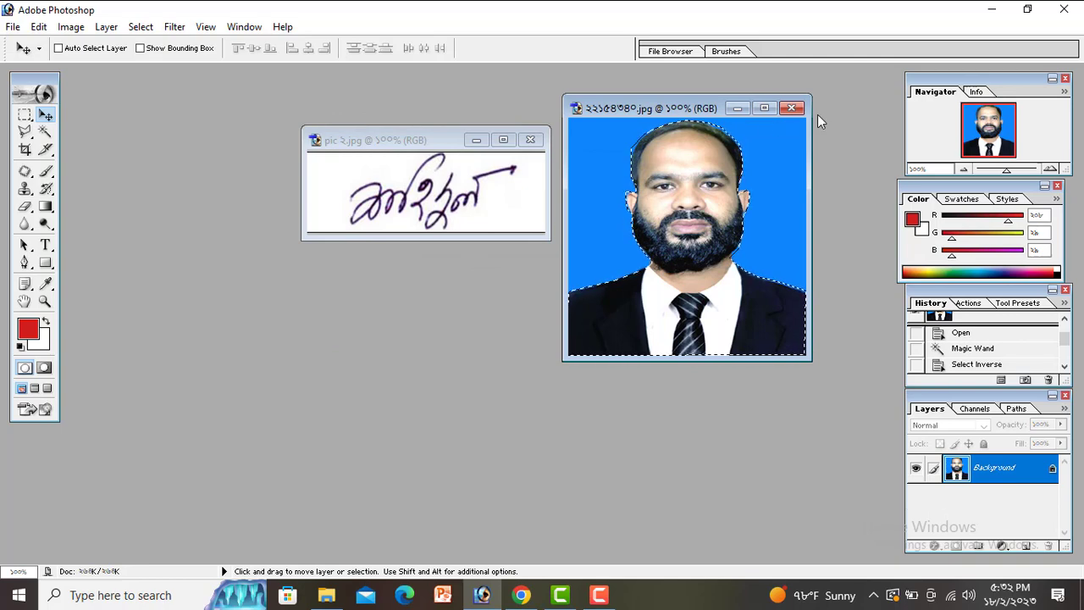
click(791, 107)
click(547, 235)
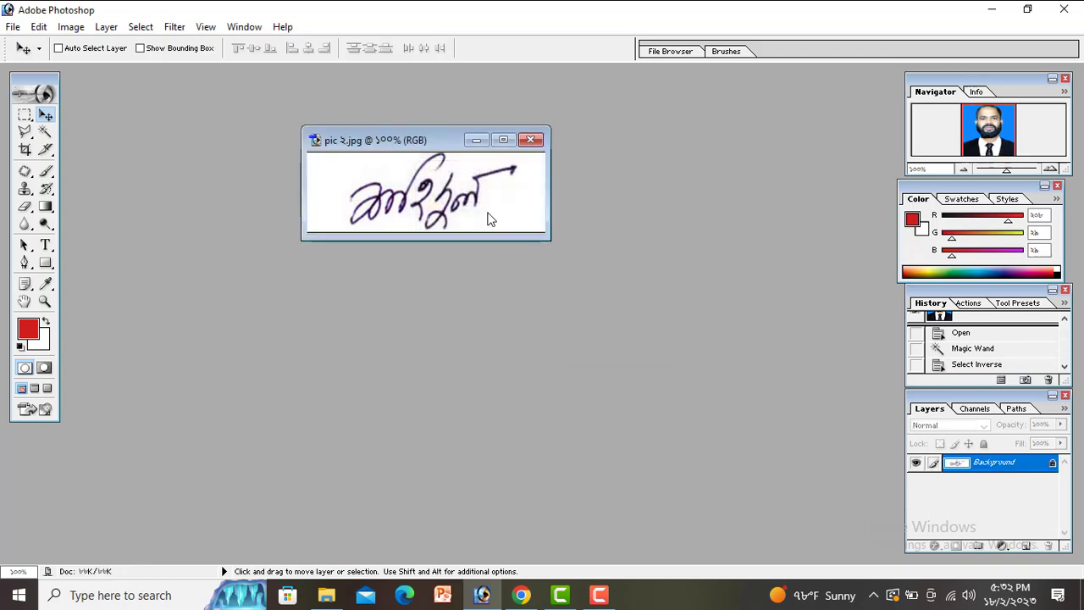
- Move the signature image's window aside, view the signature maximized, and restore the window
drag(404, 140, 550, 138)
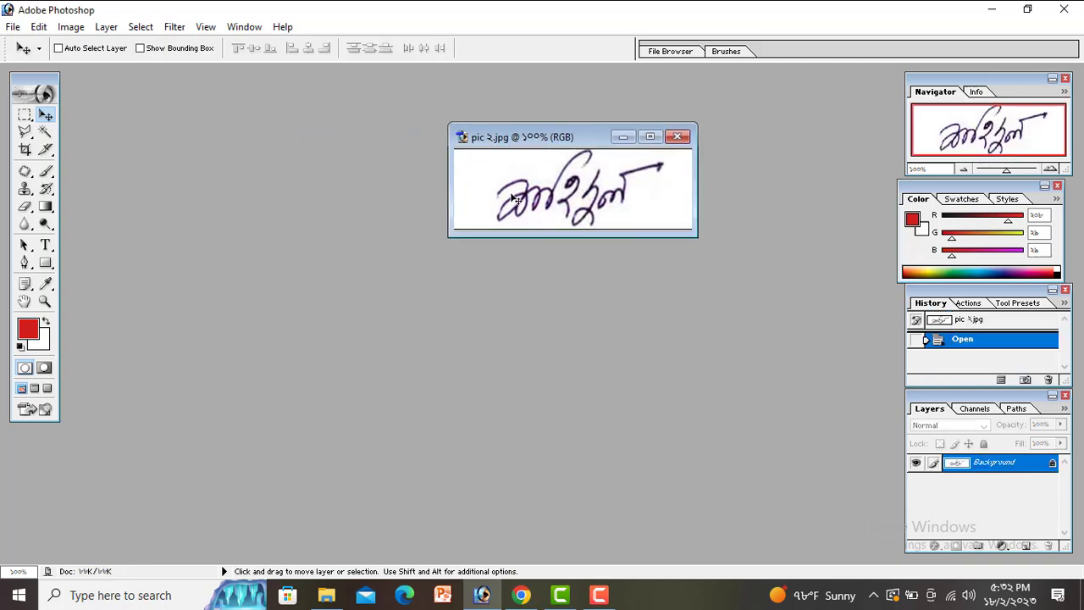
click(45, 131)
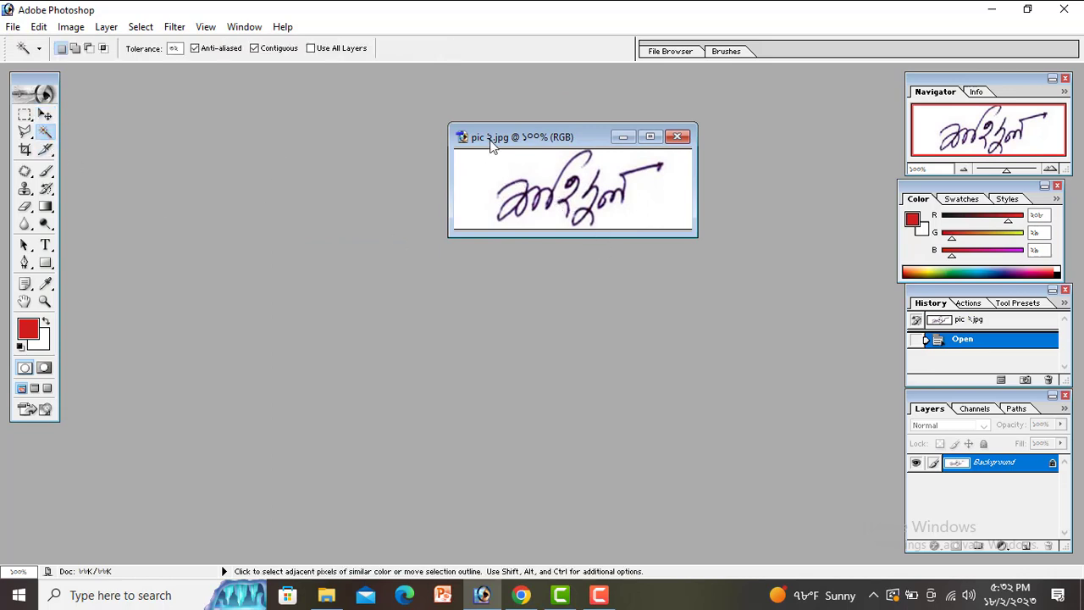
click(650, 136)
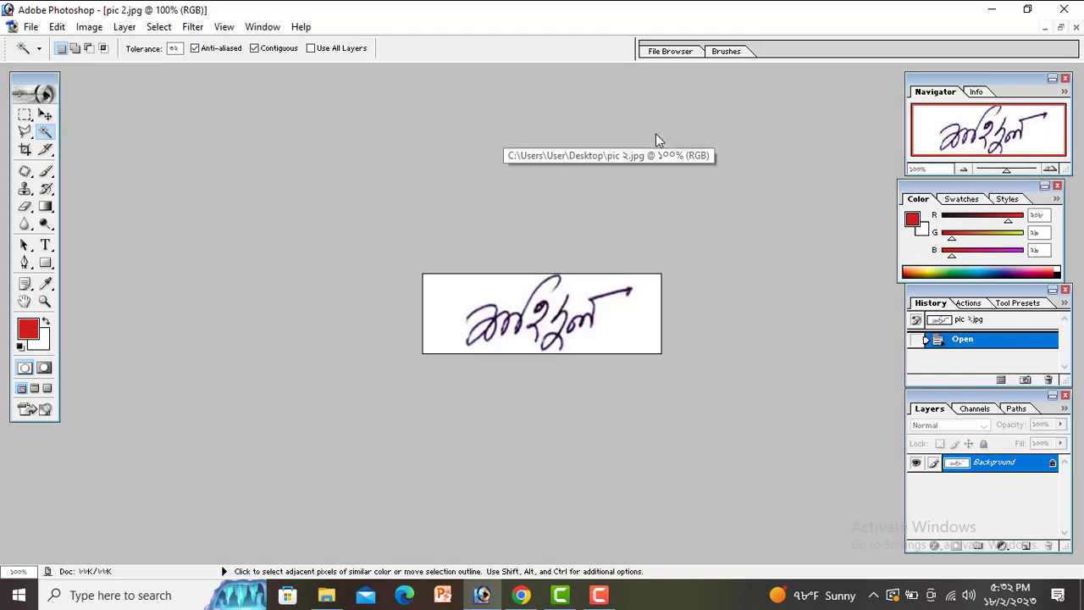
click(1060, 27)
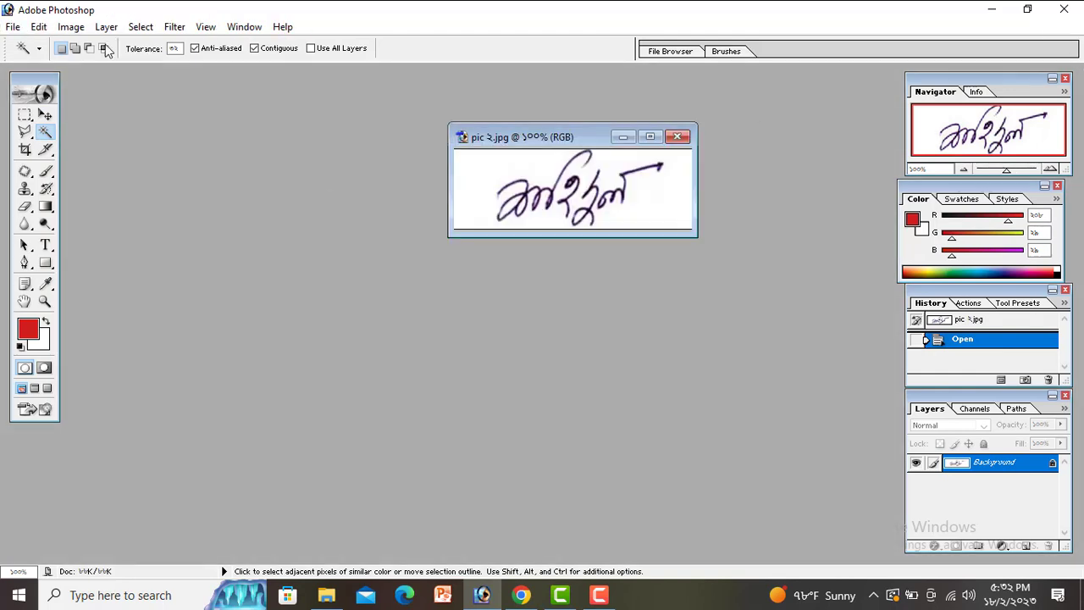
- Create a blank RGB image 300 pixels wide and 80 pixels high with white contents
click(13, 26)
click(81, 48)
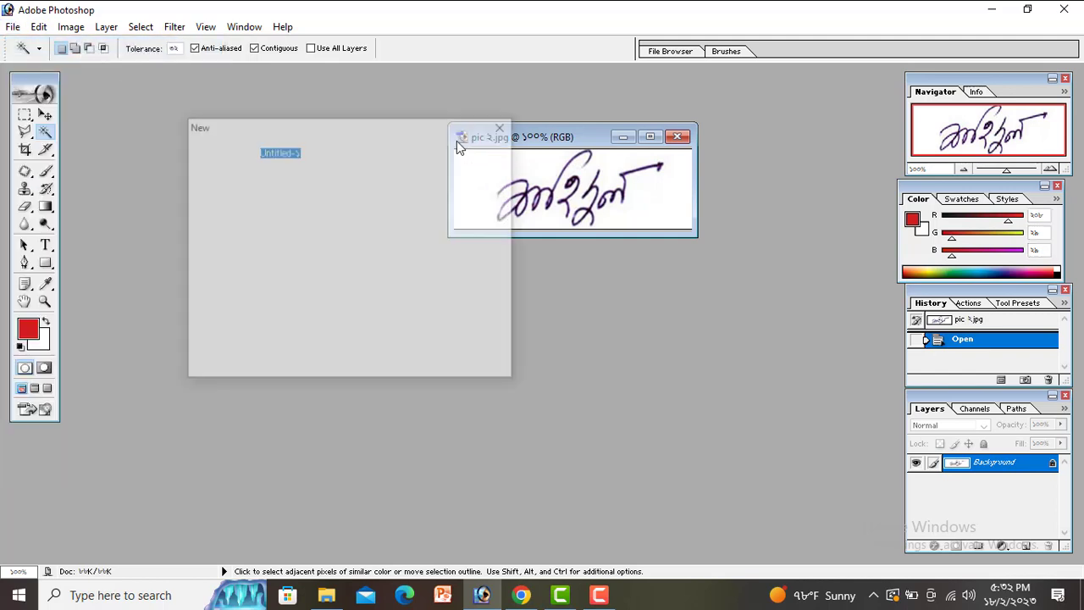
click(345, 214)
key(Tab)
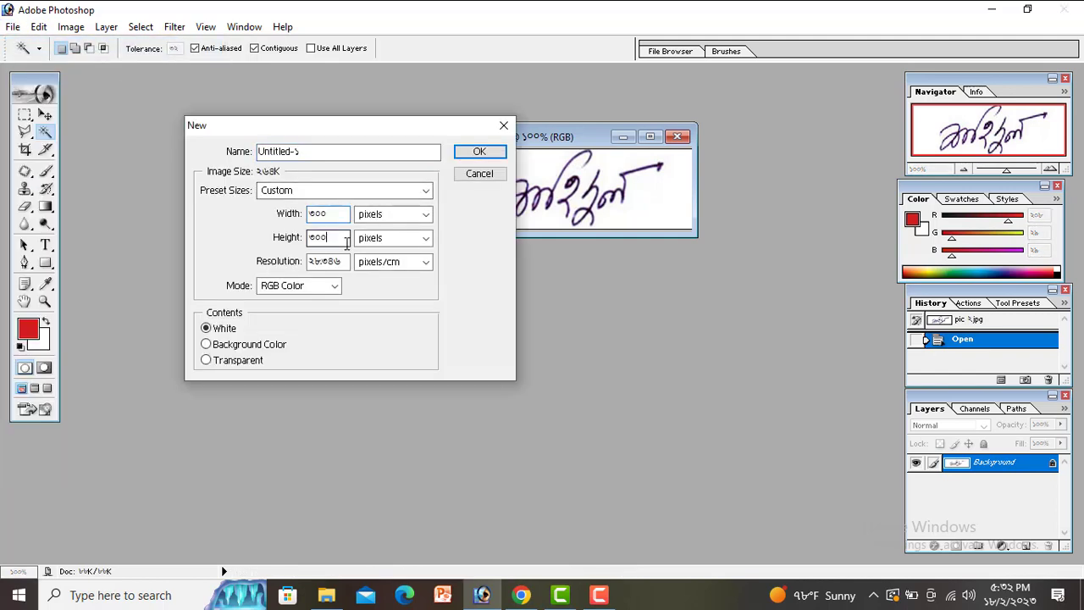
text(80)
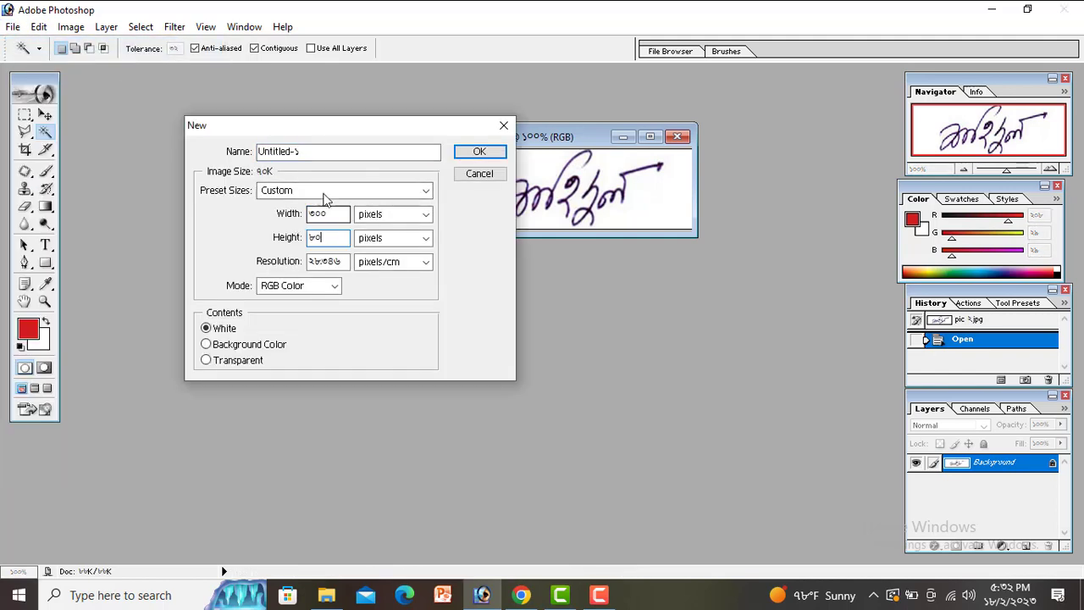
click(479, 151)
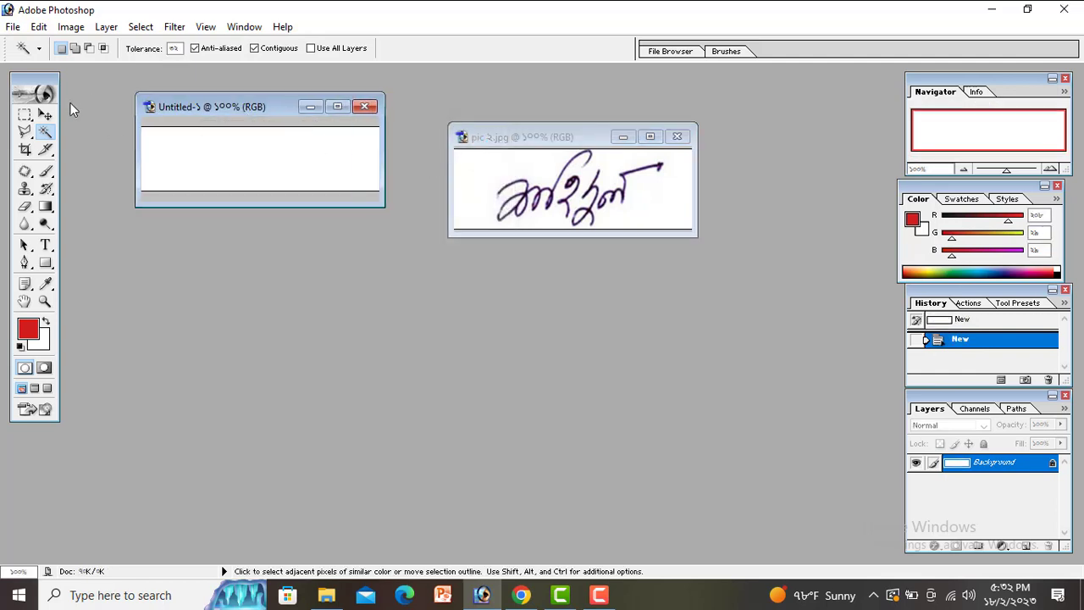
- Copy the signature from pic 2.jpg onto the blank 300 × 80 image with the Move tool and position it in the canvas
click(45, 114)
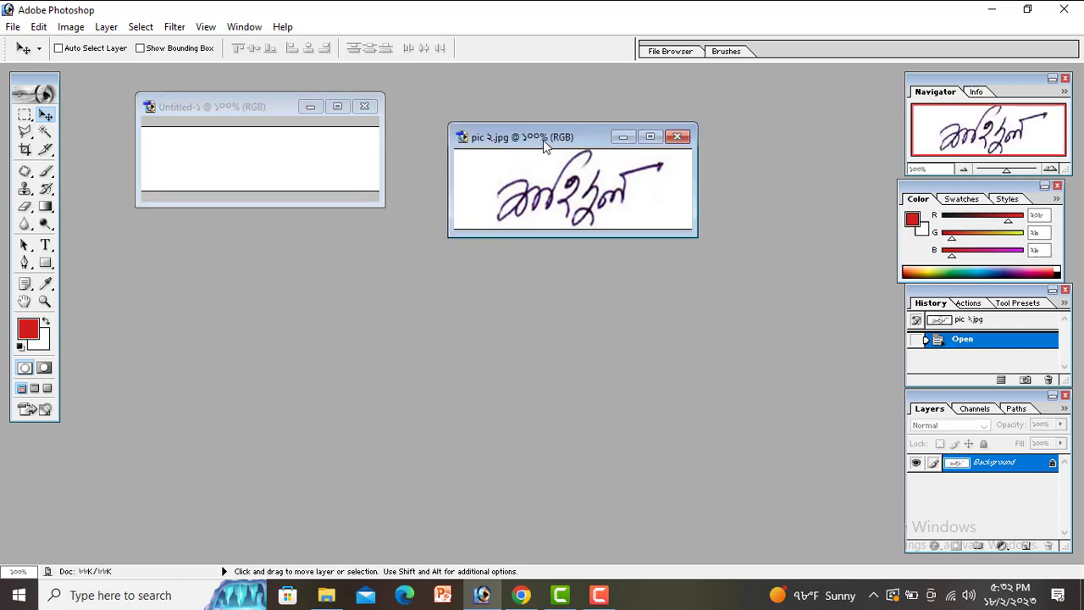
click(558, 195)
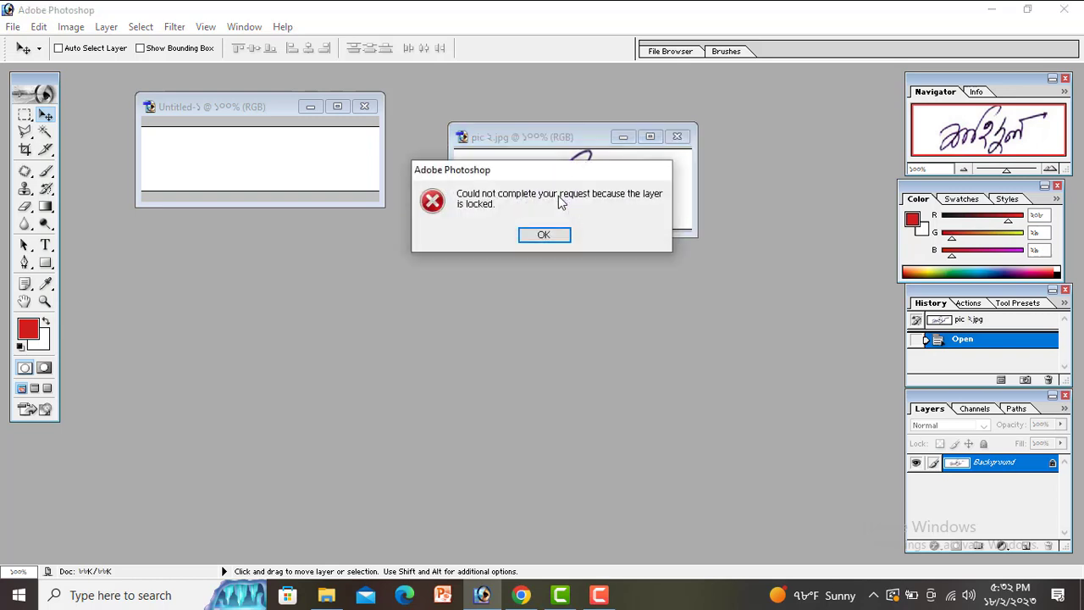
click(551, 237)
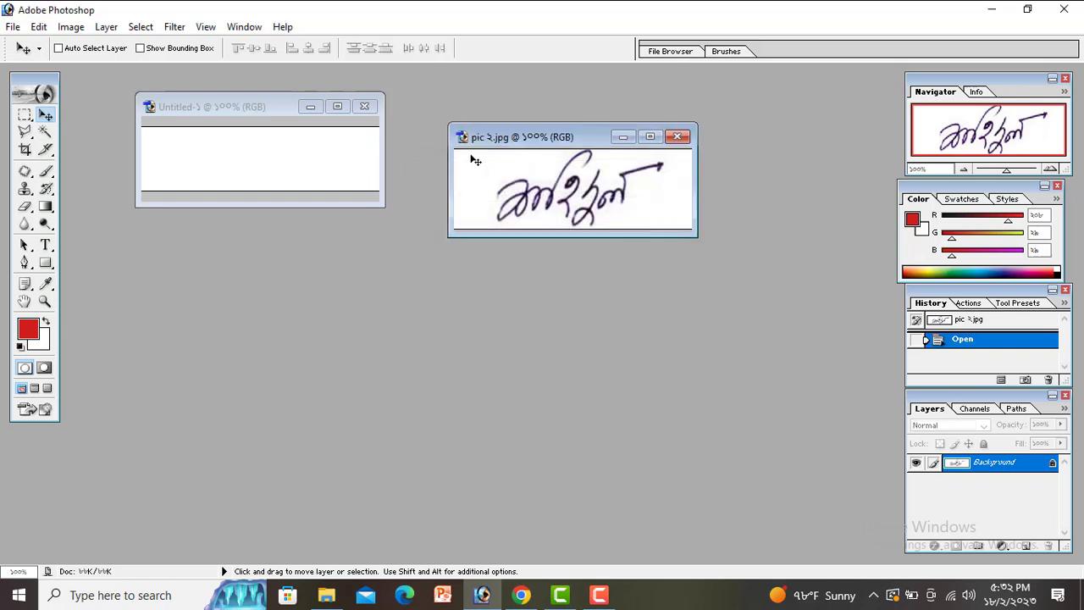
click(256, 105)
click(641, 218)
drag(576, 181, 354, 177)
drag(272, 156, 290, 151)
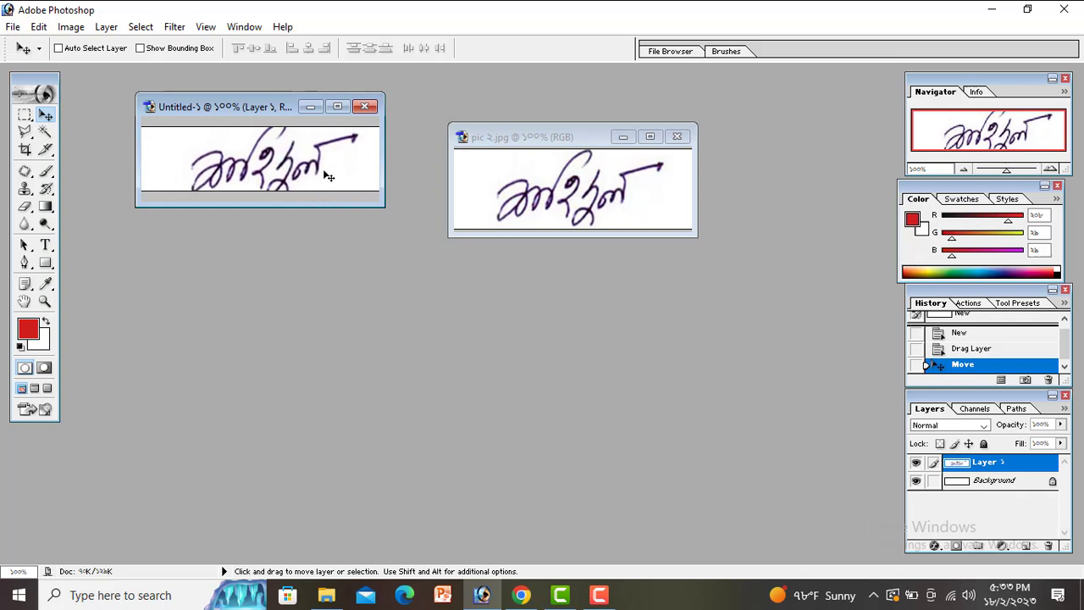
- Free-transform the signature layer to 72% height and slightly greater width so the whole signature fits the canvas
key(ctrl+t)
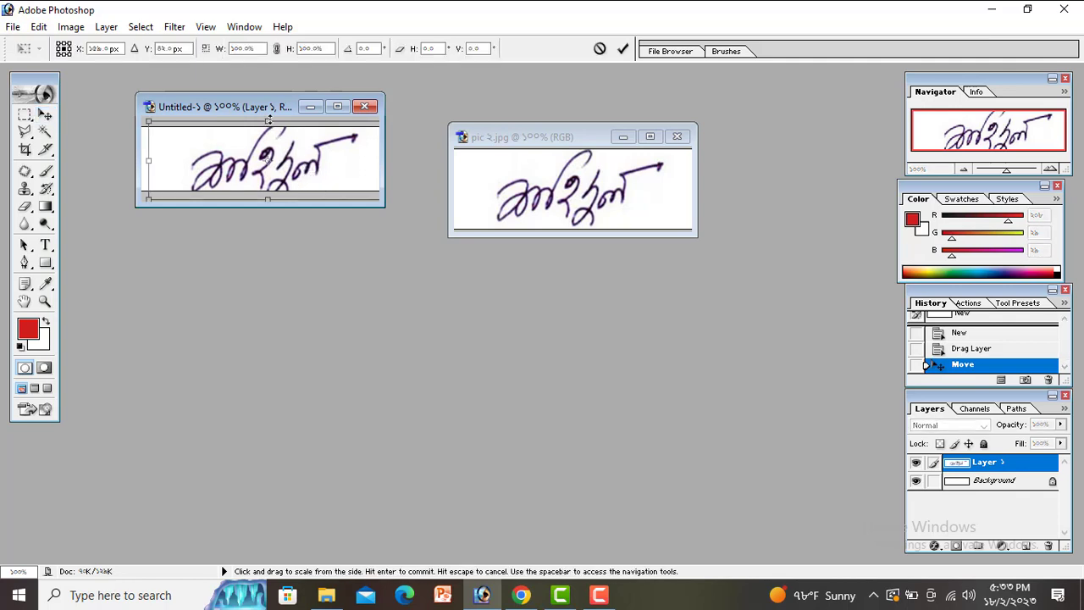
drag(268, 121, 267, 127)
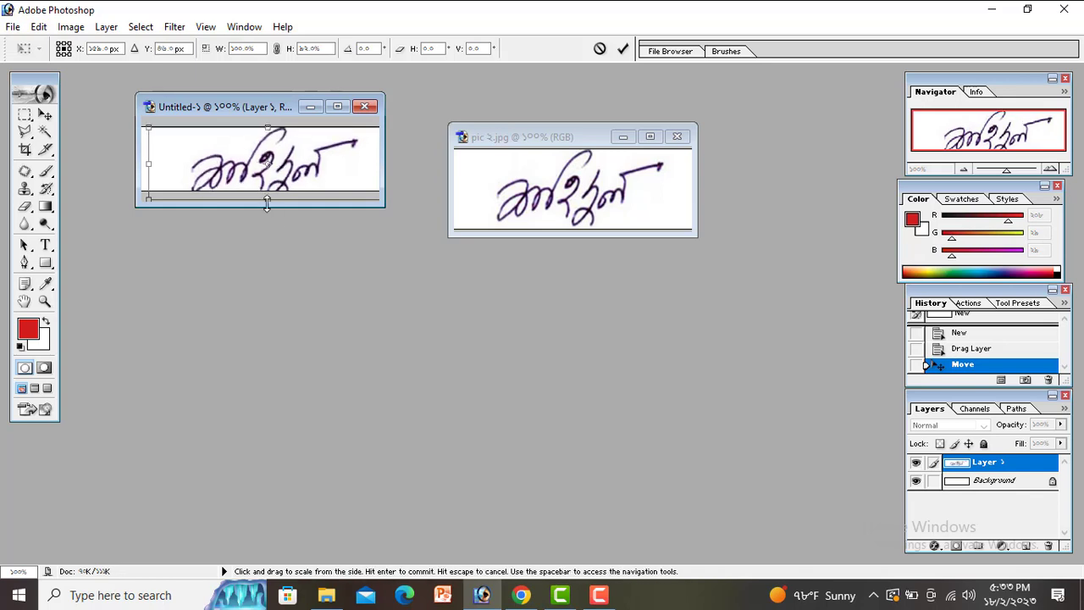
drag(267, 200, 267, 193)
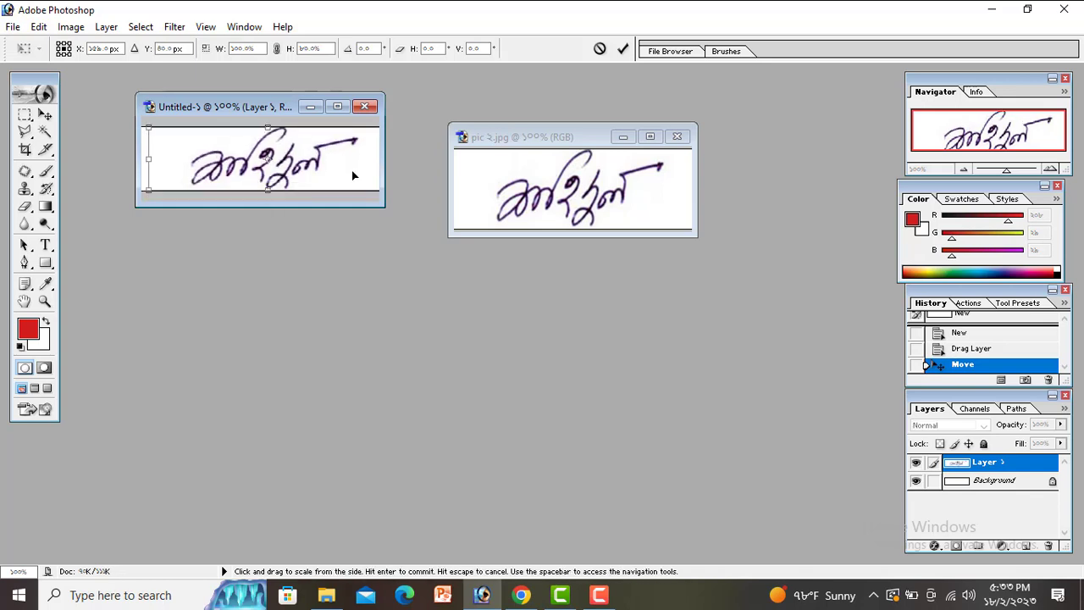
drag(148, 158, 143, 158)
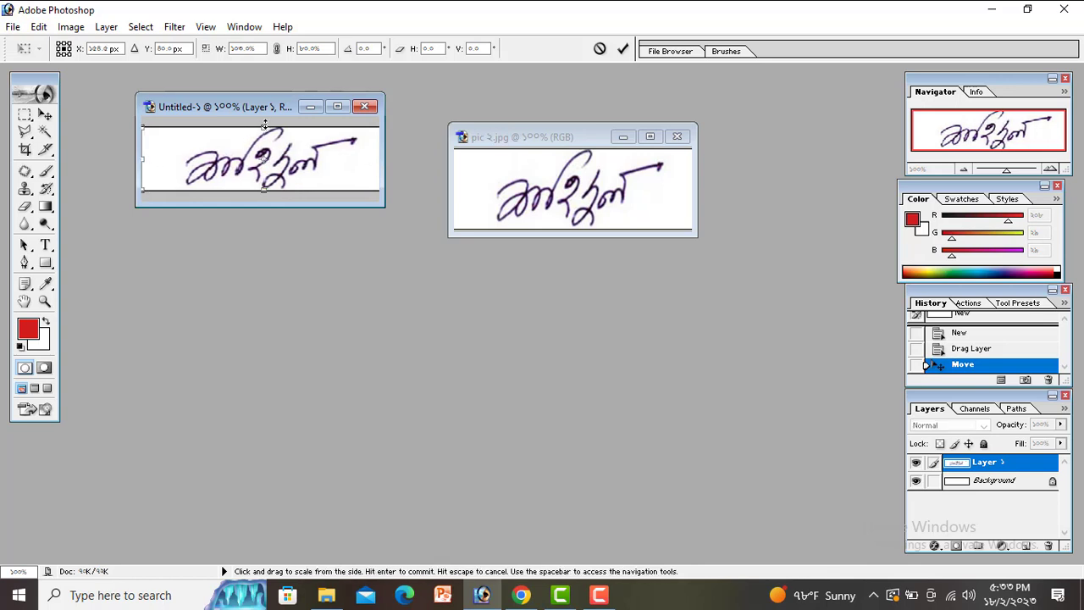
drag(265, 127, 265, 134)
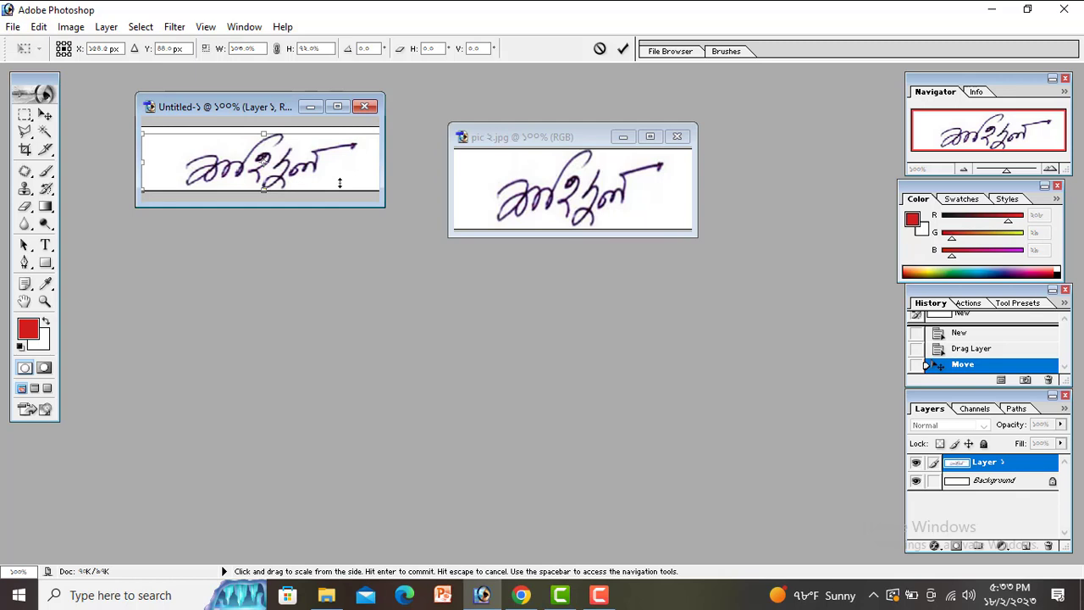
drag(258, 108, 256, 102)
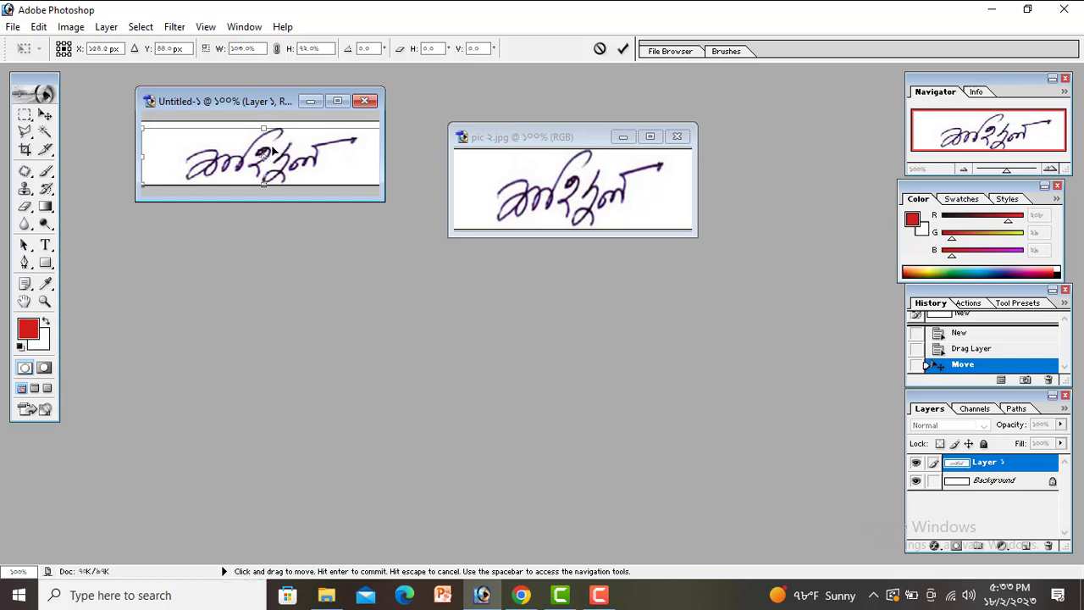
click(599, 595)
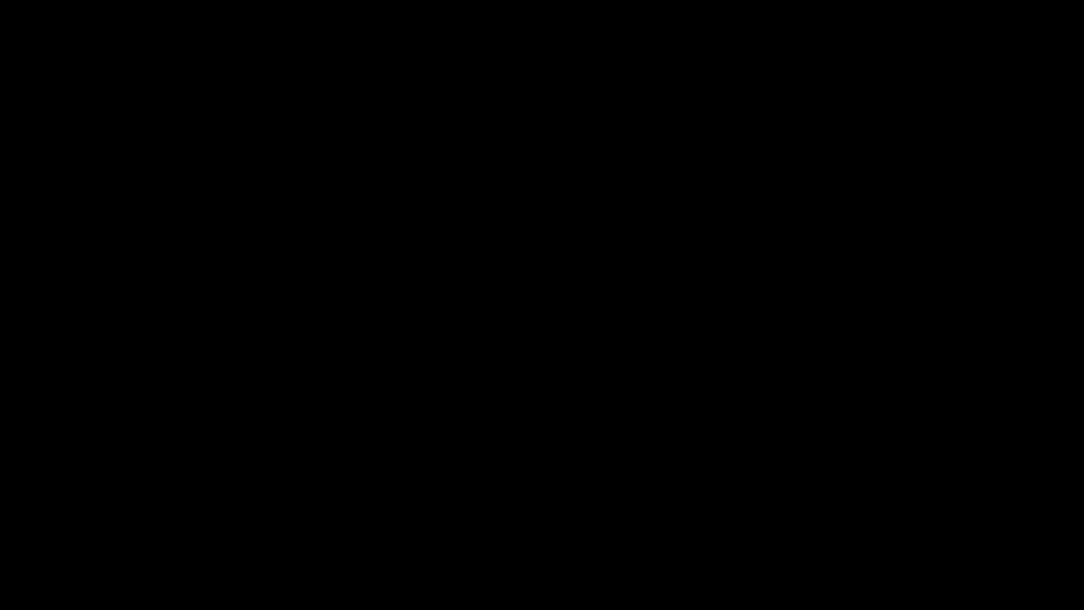